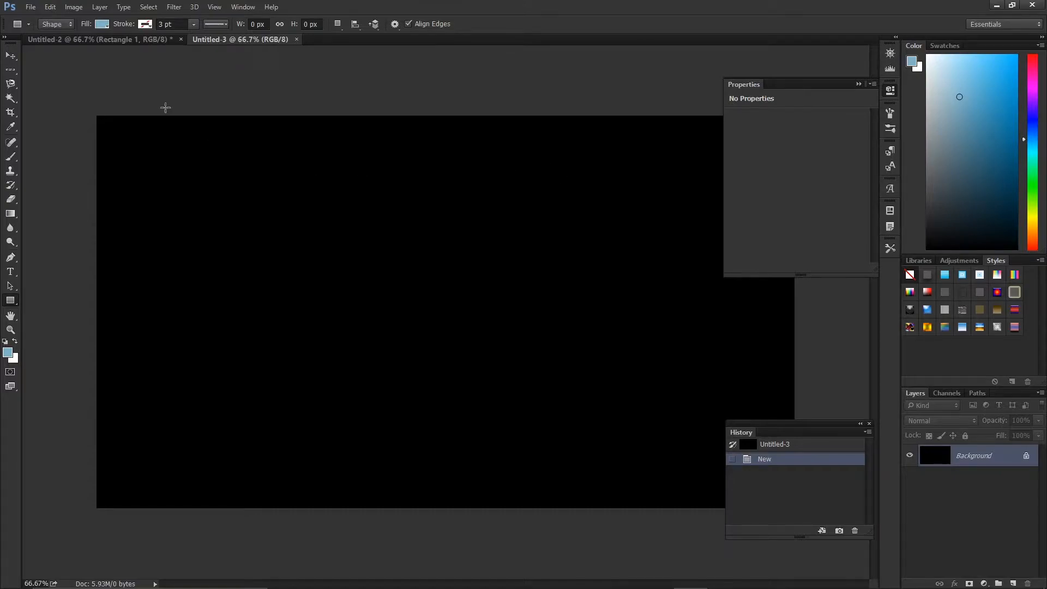
# Create a new 1920 × 1080 pixel RGB document at 72 pixels/centimeter with a black background.
pyautogui.click(30, 7)
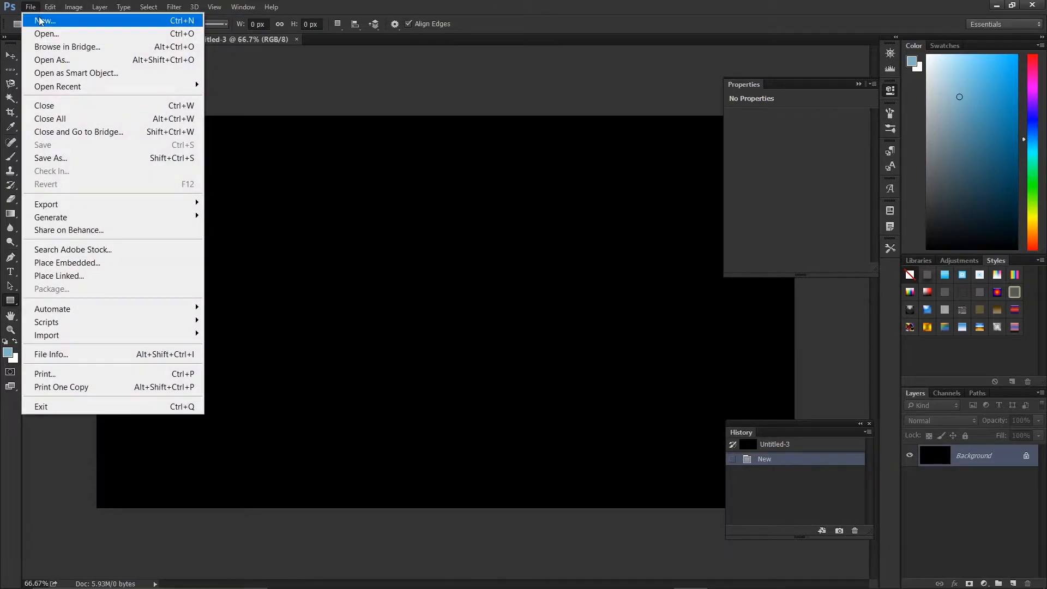
pyautogui.click(40, 20)
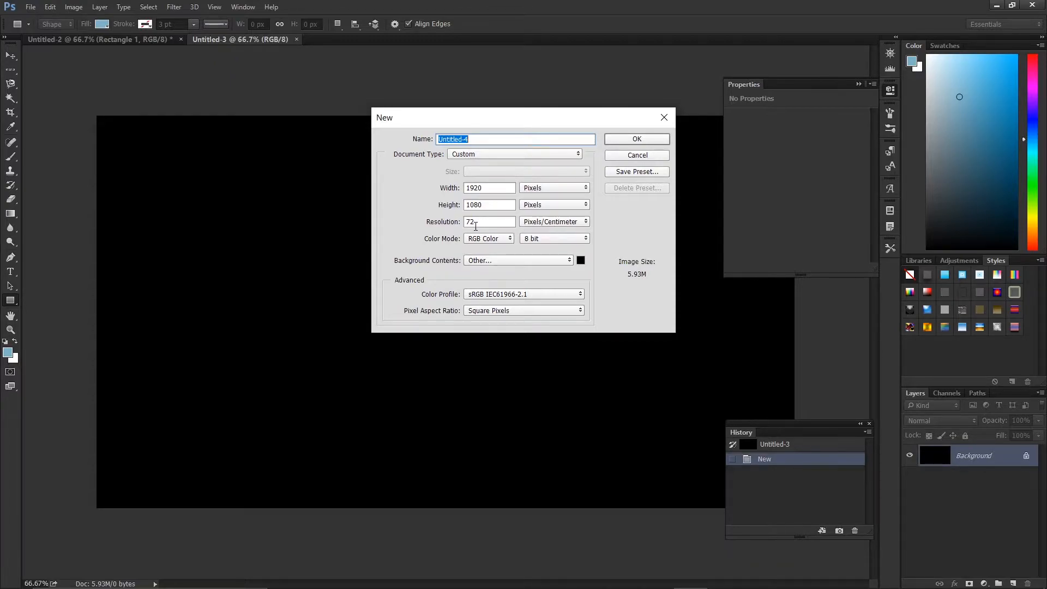
pyautogui.click(581, 260)
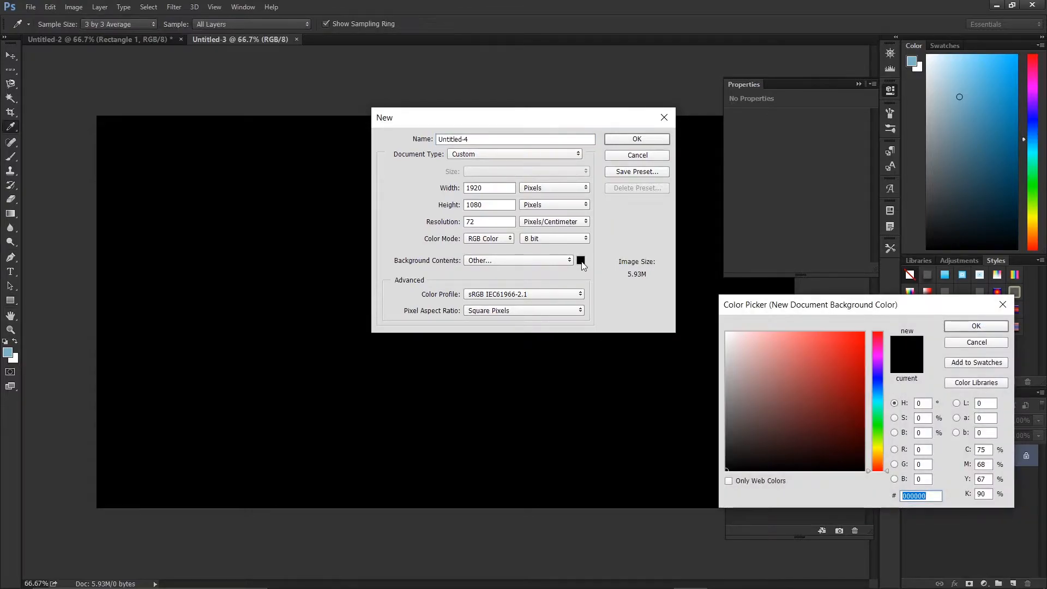
pyautogui.click(727, 474)
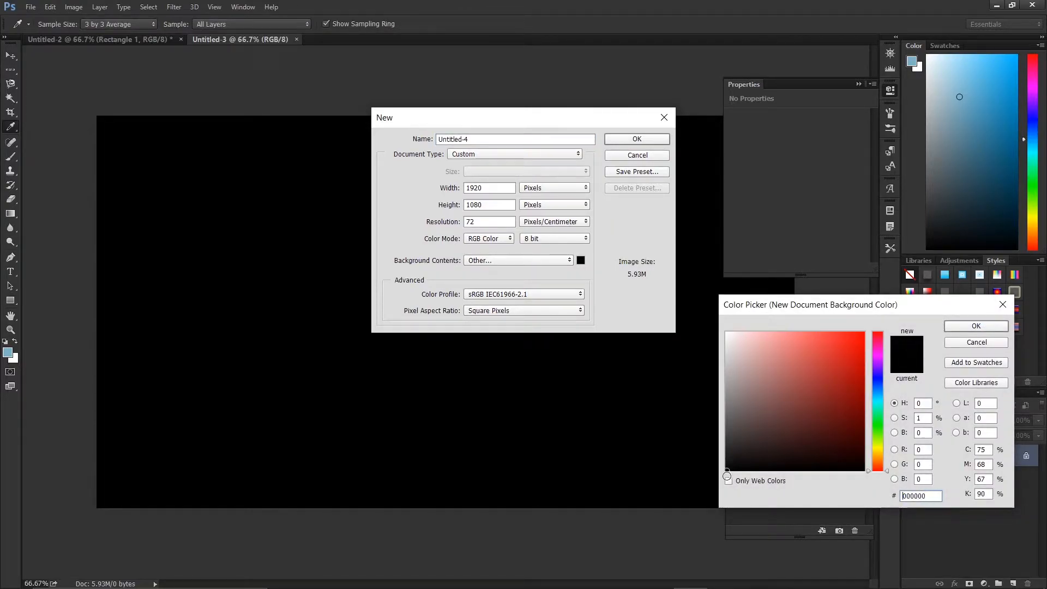
pyautogui.click(975, 326)
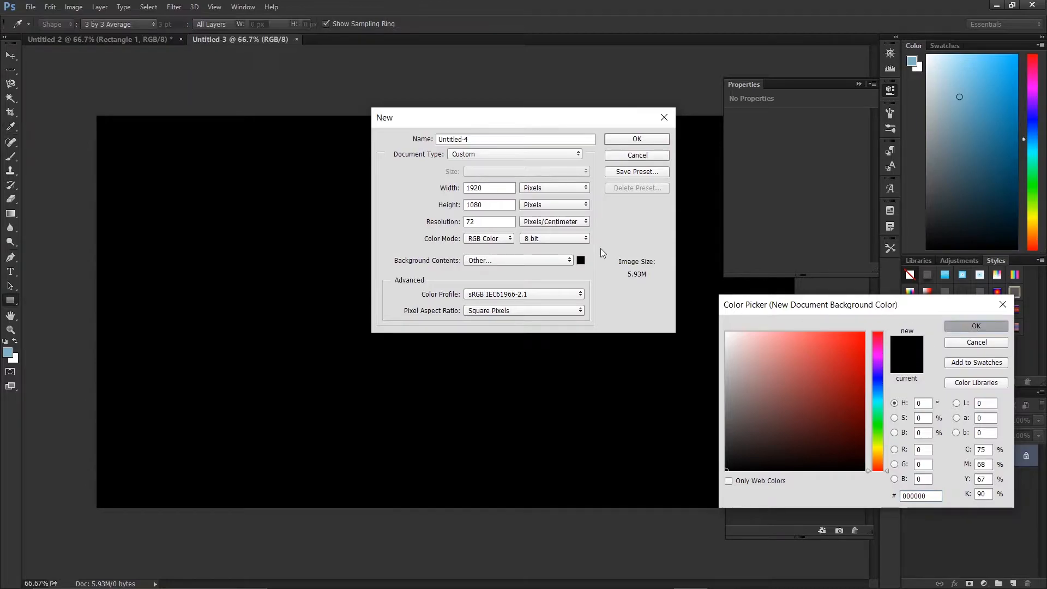
pyautogui.click(638, 140)
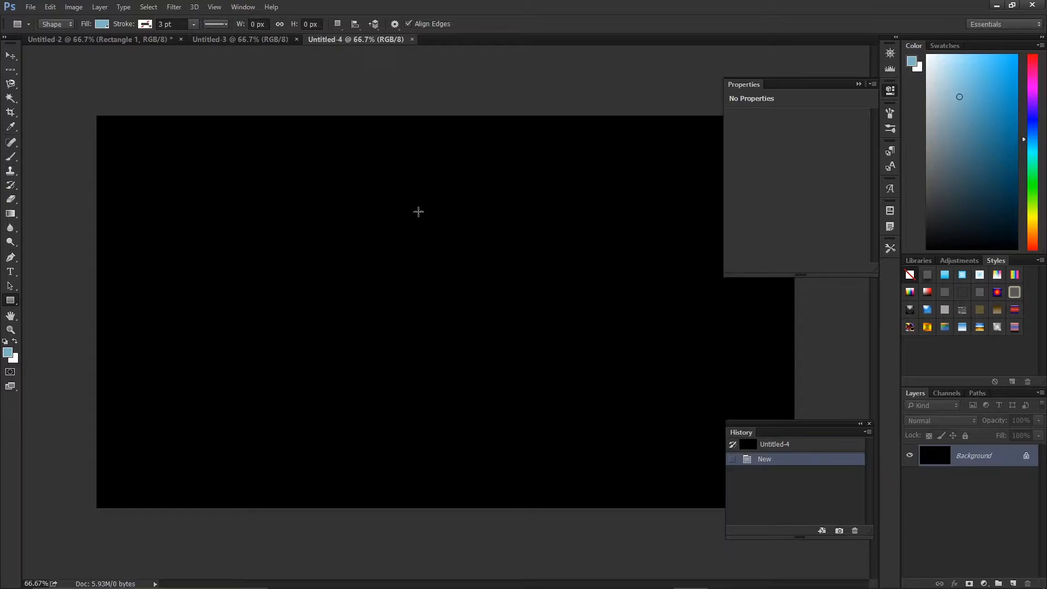
# Add a text layer reading "CS" near the middle of the canvas.
pyautogui.press('a')
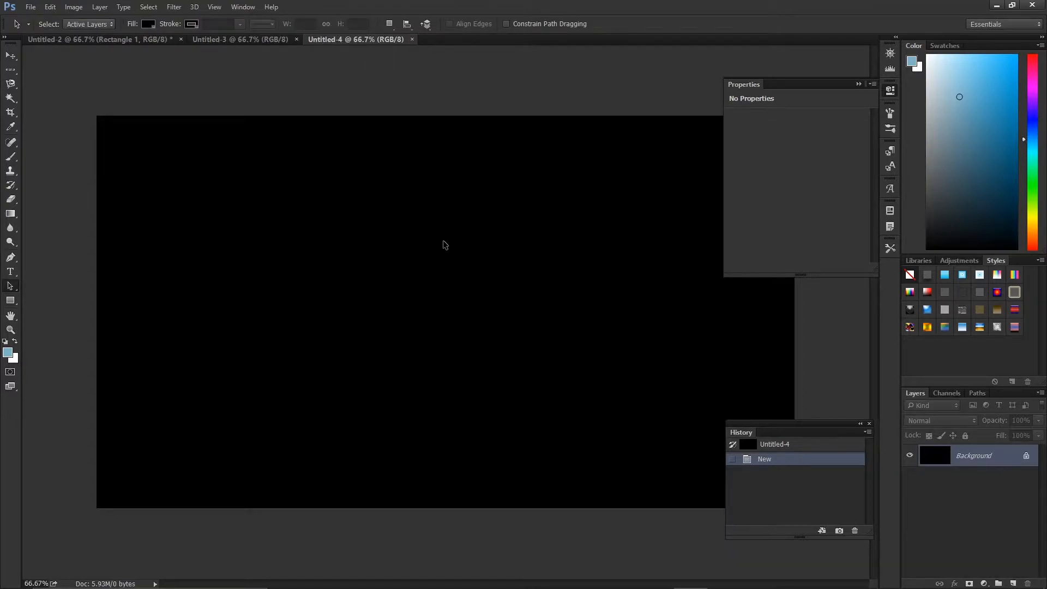
pyautogui.click(9, 273)
pyautogui.click(411, 293)
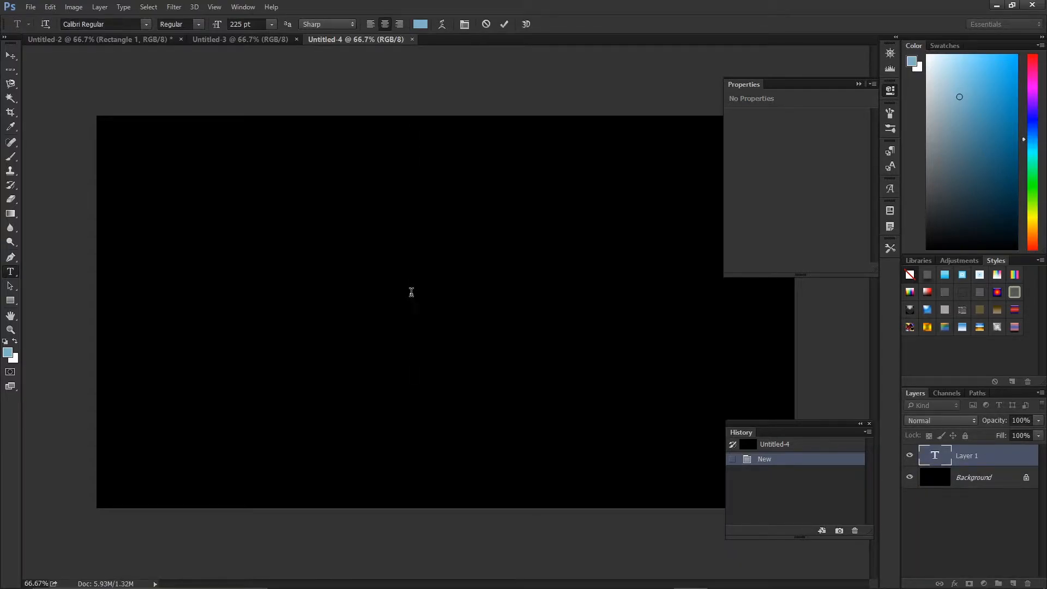
pyautogui.write('CS')
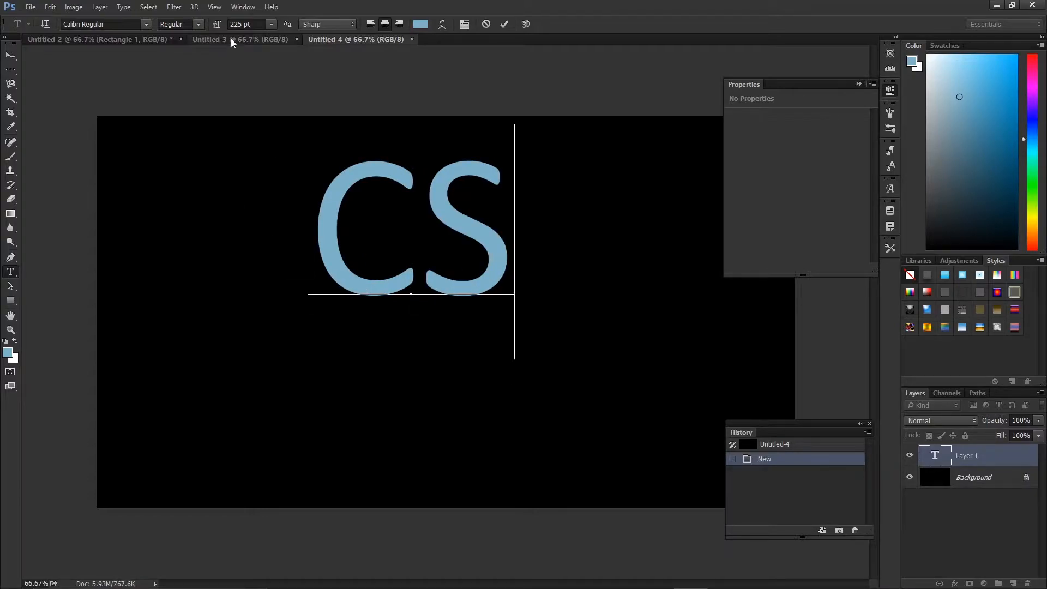
# Try to set the font size to 100 pt without selecting the text.
pyautogui.doubleClick(240, 24)
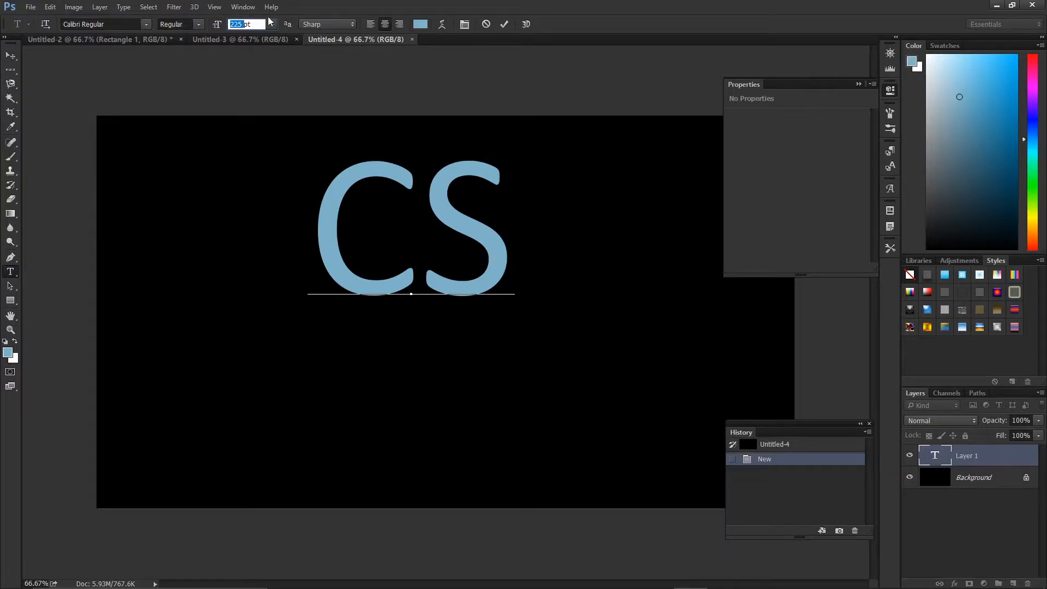
pyautogui.write('100')
pyautogui.press('Return')
# Select both letters of the CS text and set their font size to 200 pt.
pyautogui.moveTo(497, 229); pyautogui.dragTo(382, 224)
pyautogui.click(382, 225)
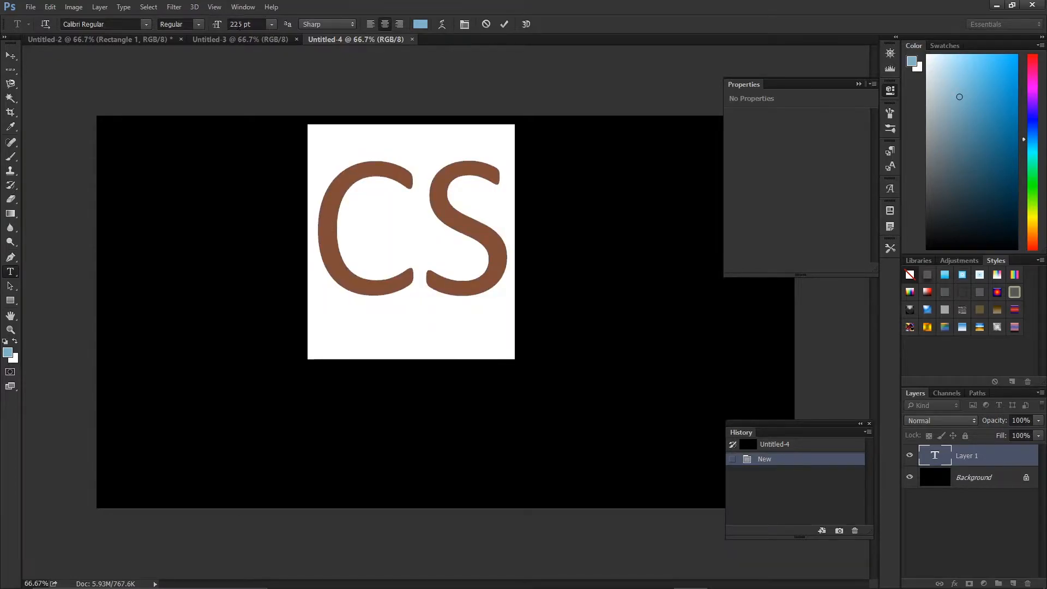
pyautogui.doubleClick(236, 24)
pyautogui.write('100')
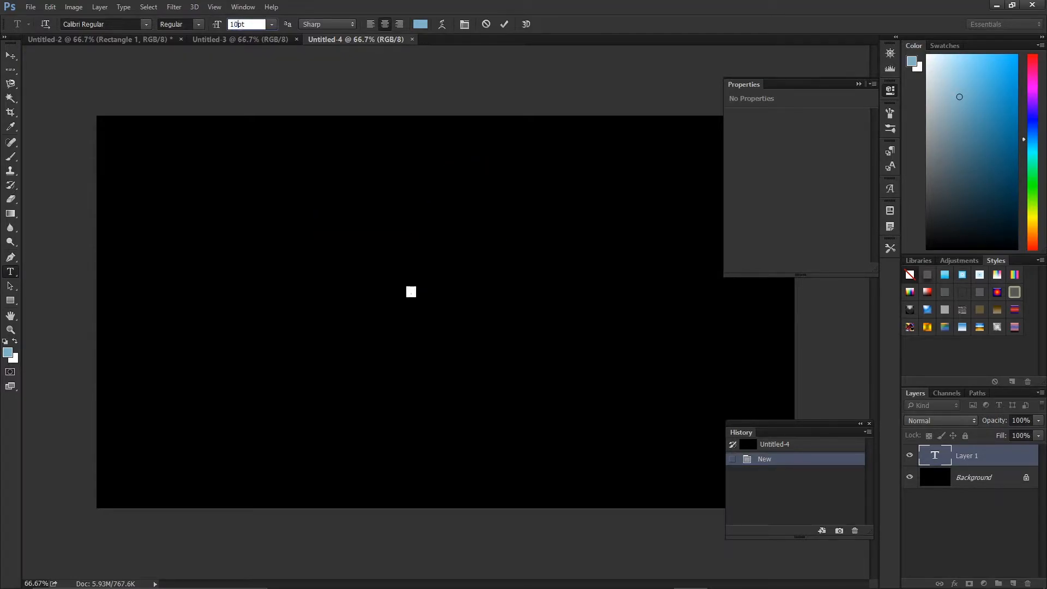
pyautogui.moveTo(242, 25); pyautogui.dragTo(222, 28)
pyautogui.write('2')
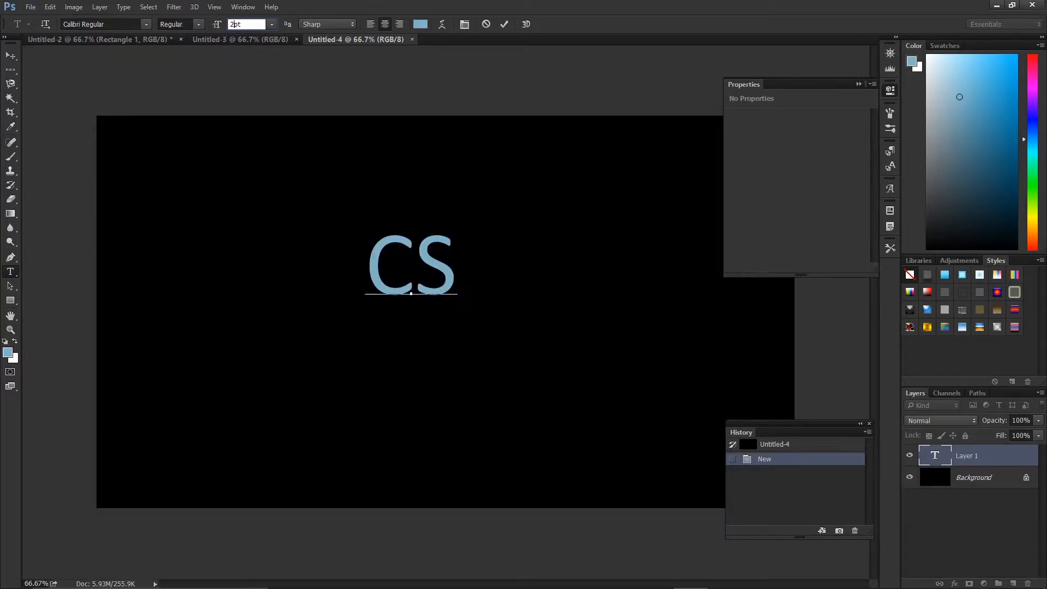
pyautogui.write('00')
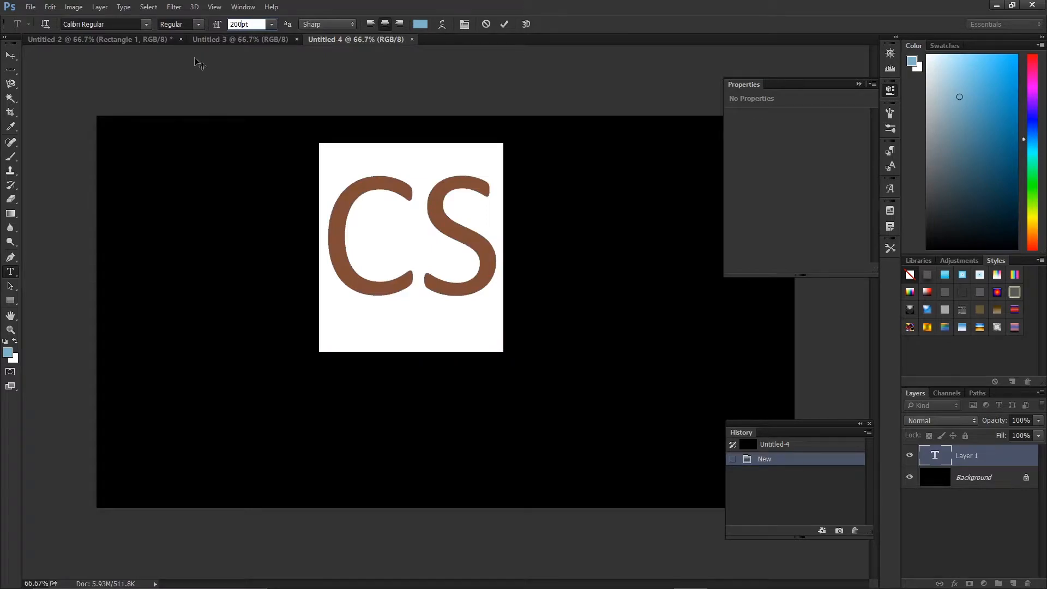
pyautogui.press('Return')
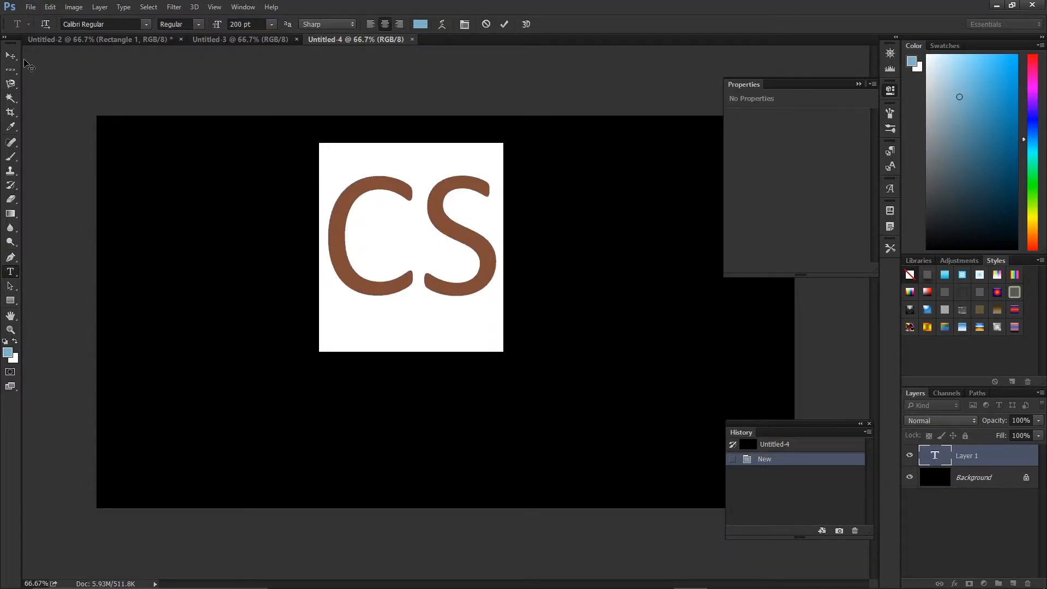
# Finish editing the CS text and move it to about the center of the black canvas.
pyautogui.click(9, 285)
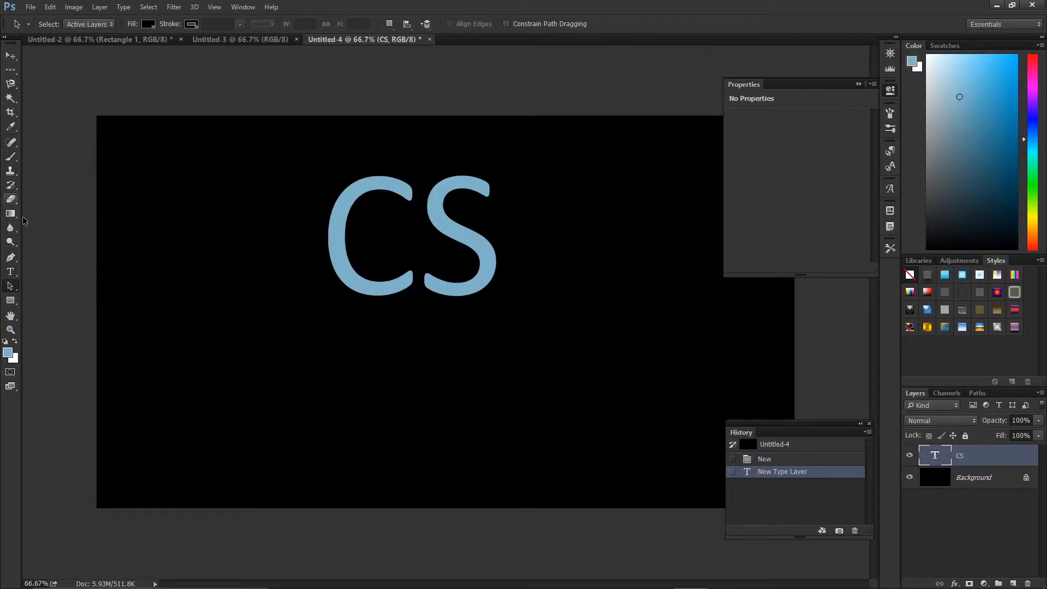
pyautogui.click(10, 271)
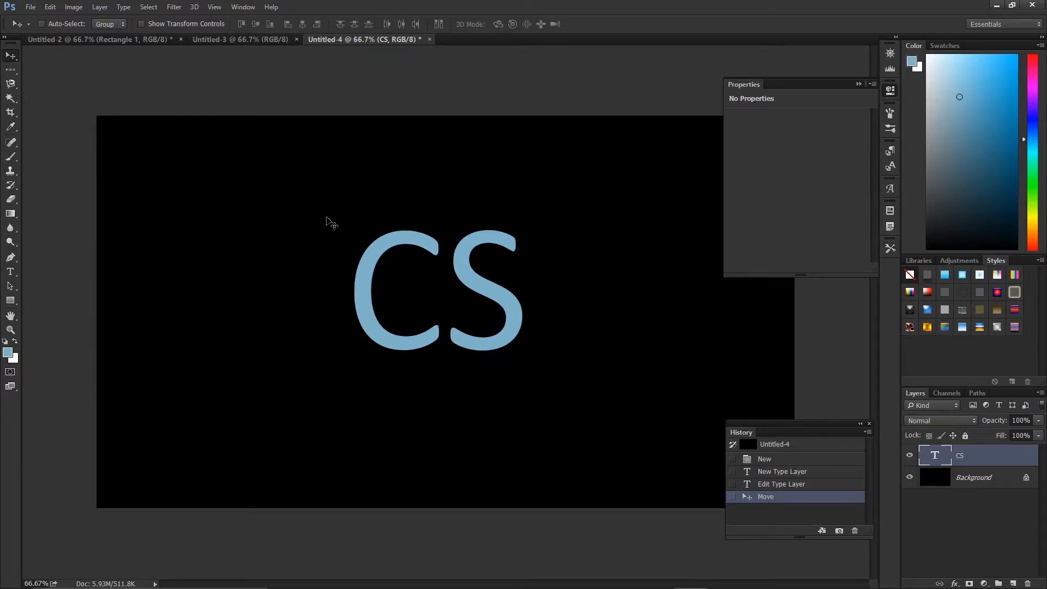
pyautogui.moveTo(437, 238)
pyautogui.mouseDown()
pyautogui.moveTo(406, 229)
pyautogui.moveTo(453, 246)
pyautogui.moveTo(428, 256)
pyautogui.mouseUp()
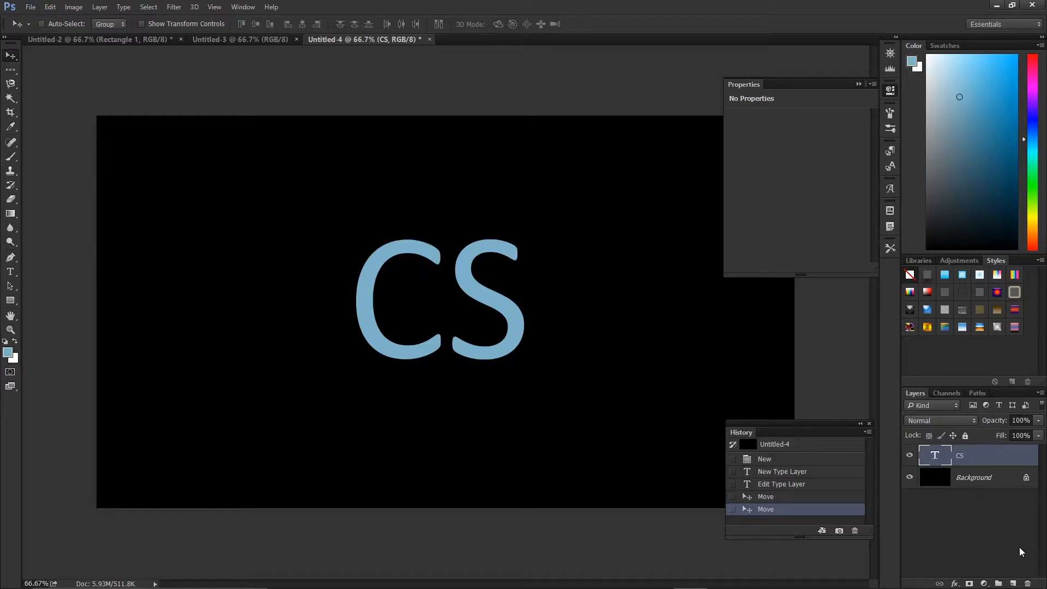
# Add a new layer above the CS text and load the Red, Green preset for editing as the Gradient tool's gradient.
pyautogui.click(1013, 584)
pyautogui.press('a')
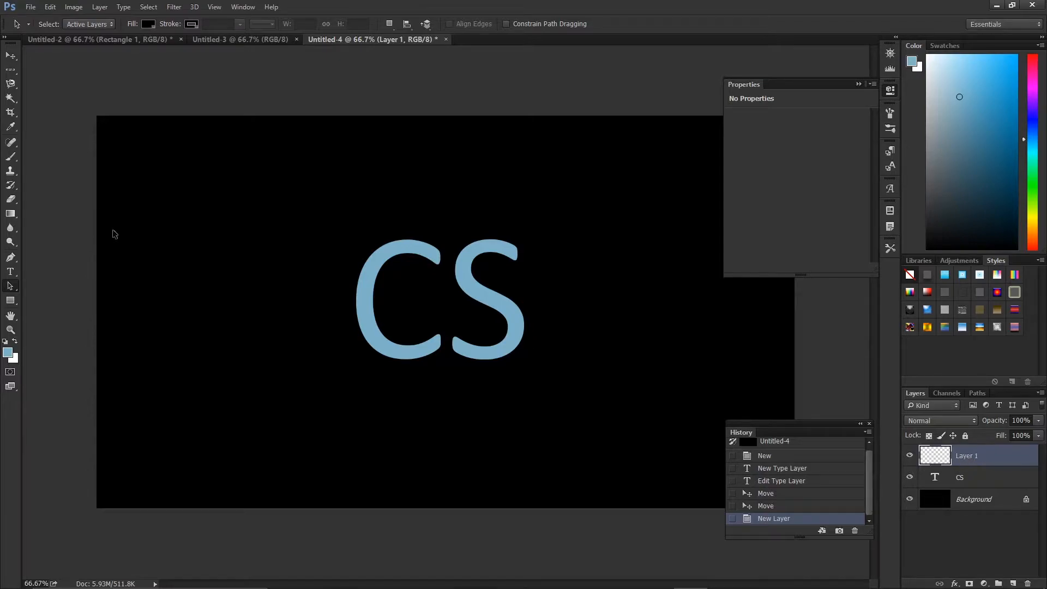
pyautogui.click(8, 216)
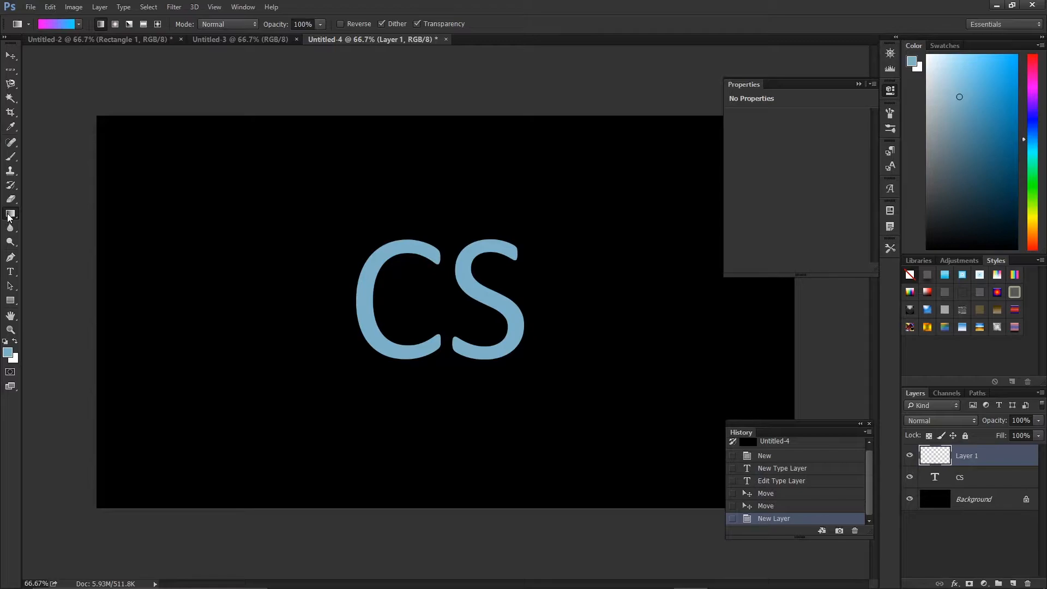
pyautogui.click(49, 27)
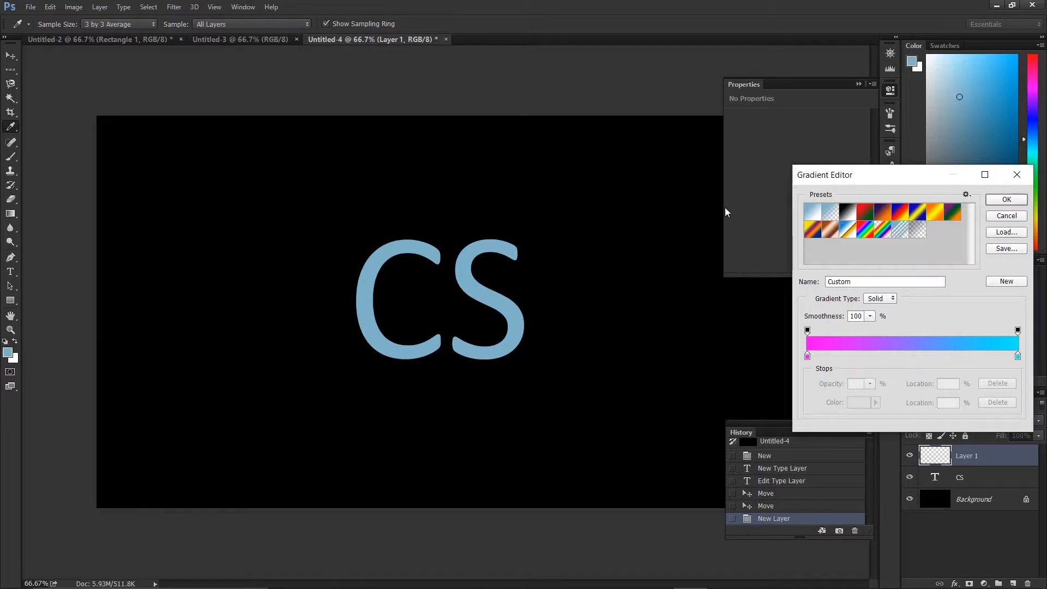
pyautogui.click(881, 216)
pyautogui.click(900, 213)
pyautogui.click(919, 214)
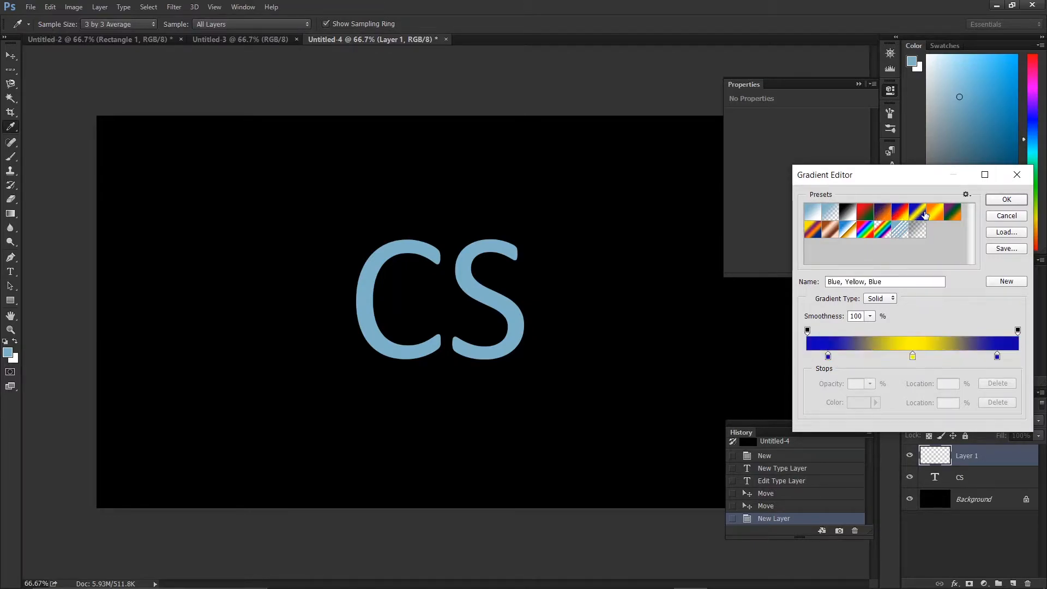
pyautogui.click(937, 214)
pyautogui.click(960, 214)
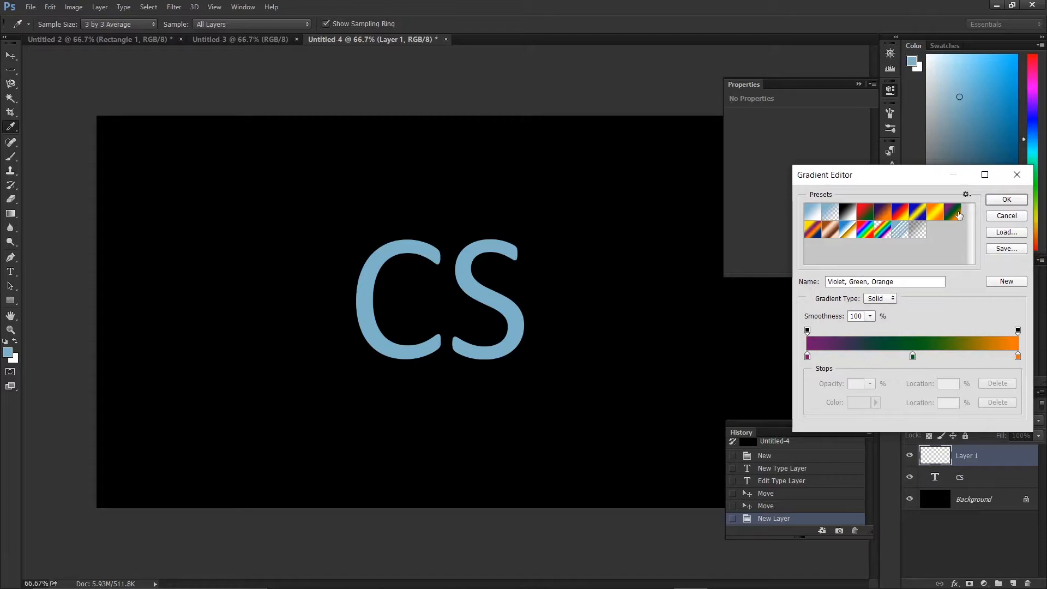
pyautogui.click(867, 216)
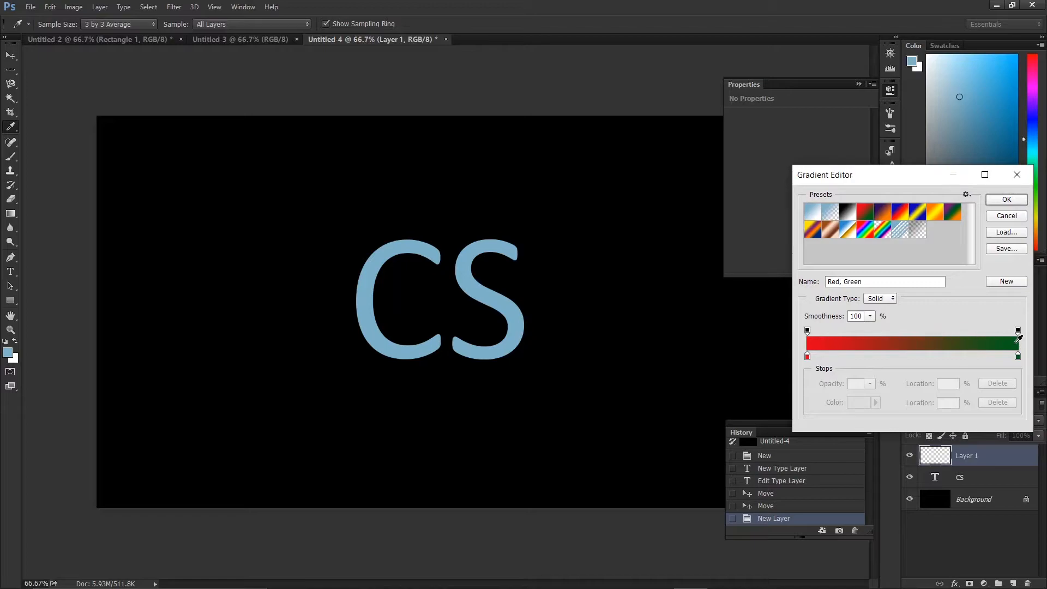
# Change the gradient's red starting color stop to bright magenta.
pyautogui.click(807, 358)
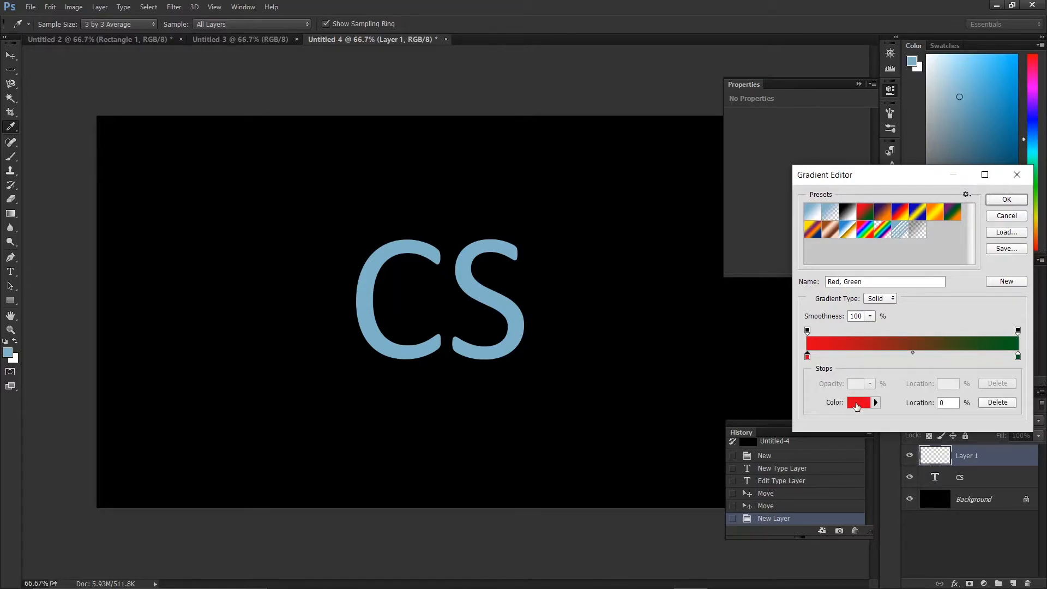
pyautogui.click(857, 403)
pyautogui.moveTo(882, 303); pyautogui.dragTo(554, 180)
pyautogui.click(550, 278)
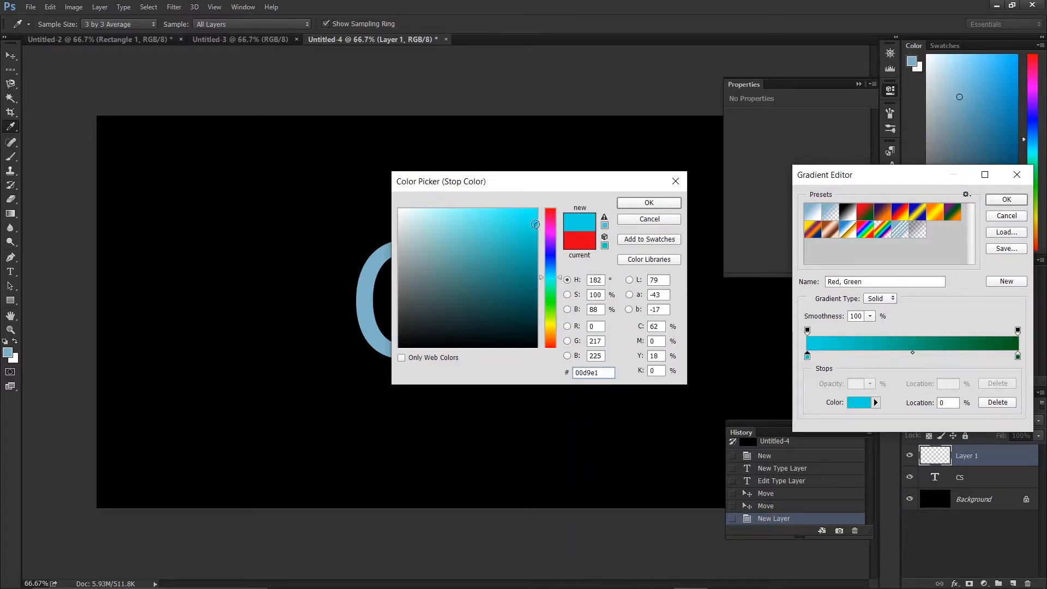
pyautogui.click(551, 232)
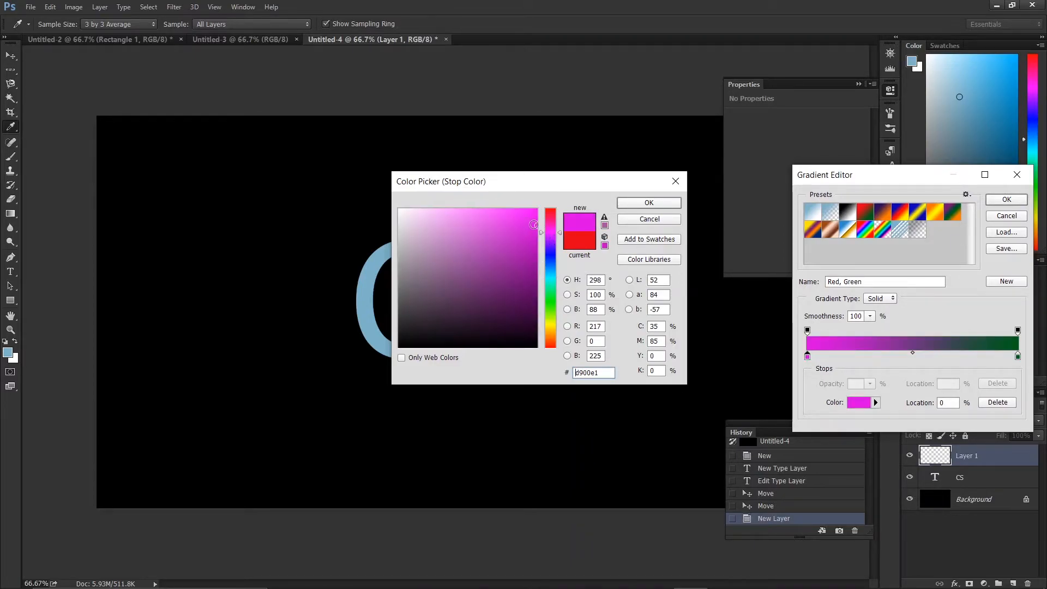
pyautogui.click(649, 202)
# Change the gradient's green end color stop to bright cyan and accept the edited gradient.
pyautogui.click(1018, 357)
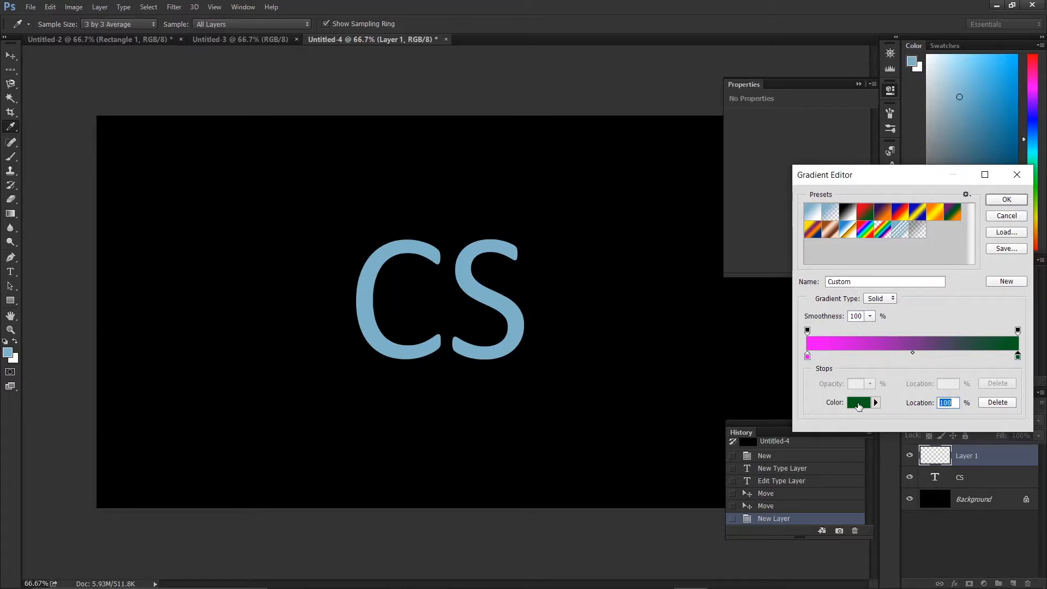
pyautogui.click(859, 403)
pyautogui.write('00eaff')
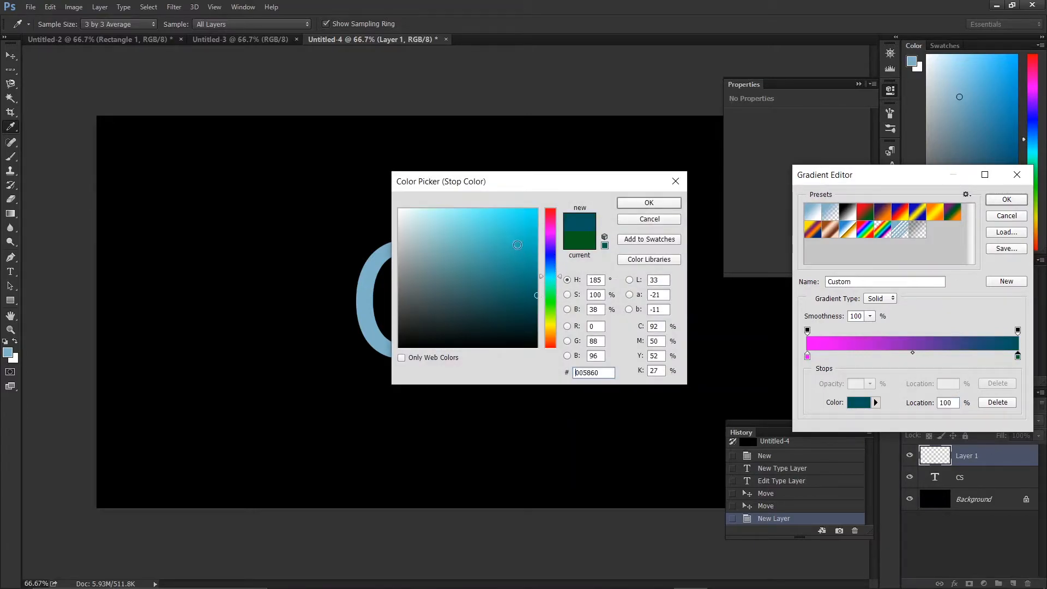
pyautogui.click(551, 279)
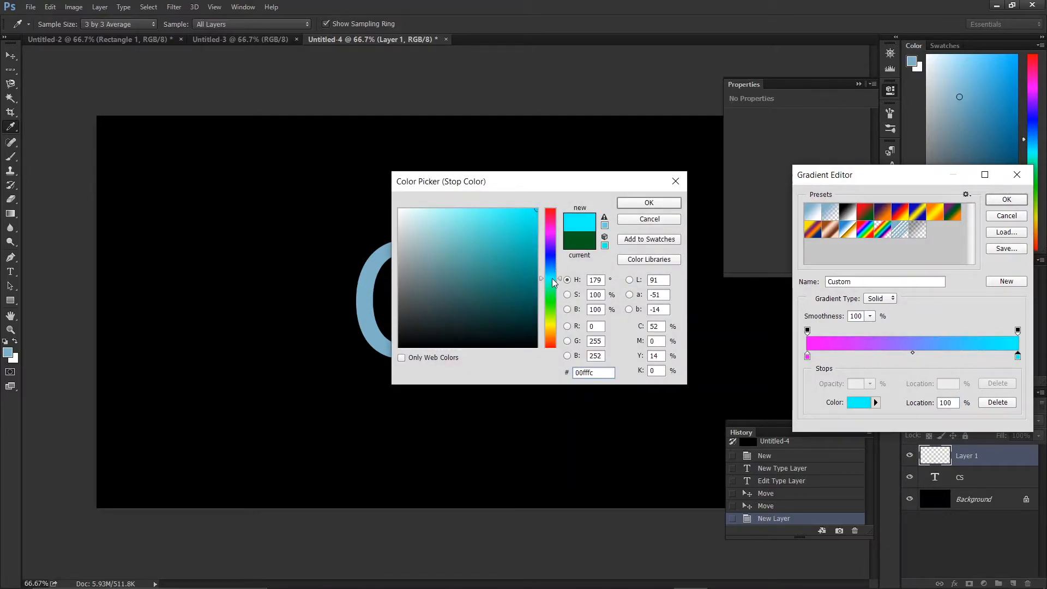
pyautogui.click(652, 204)
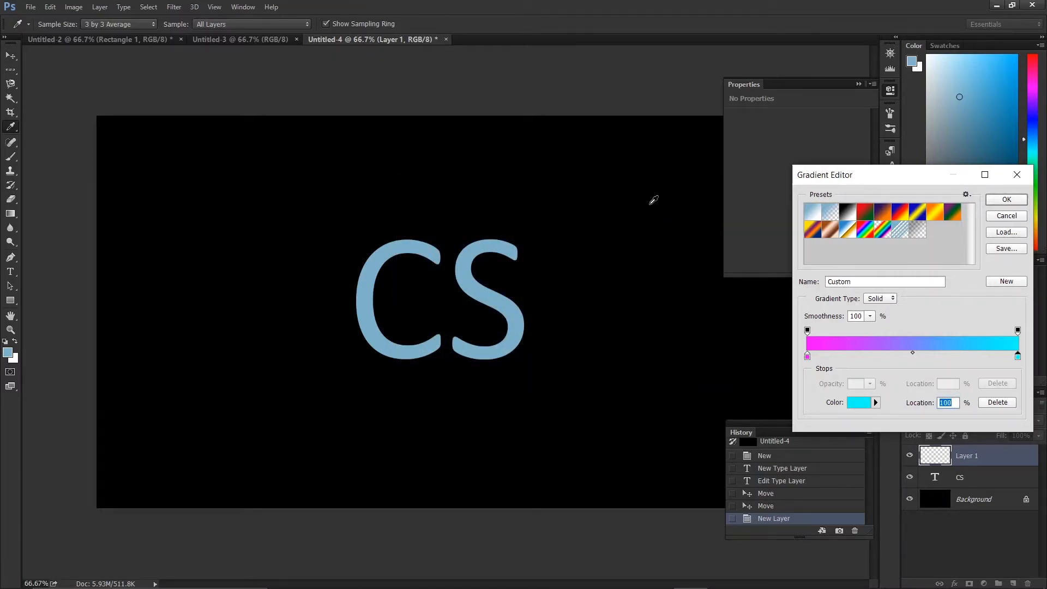
pyautogui.click(1005, 200)
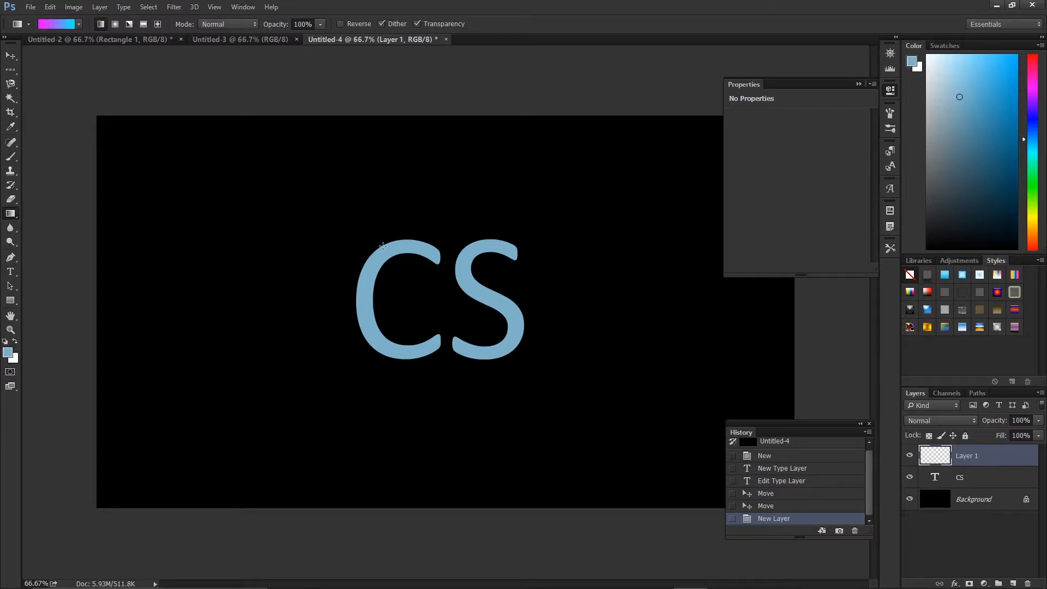
# Draw the magenta-to-cyan gradient diagonally from above the C to below the S, and clip its layer to the CS text.
pyautogui.moveTo(338, 213); pyautogui.dragTo(556, 393)
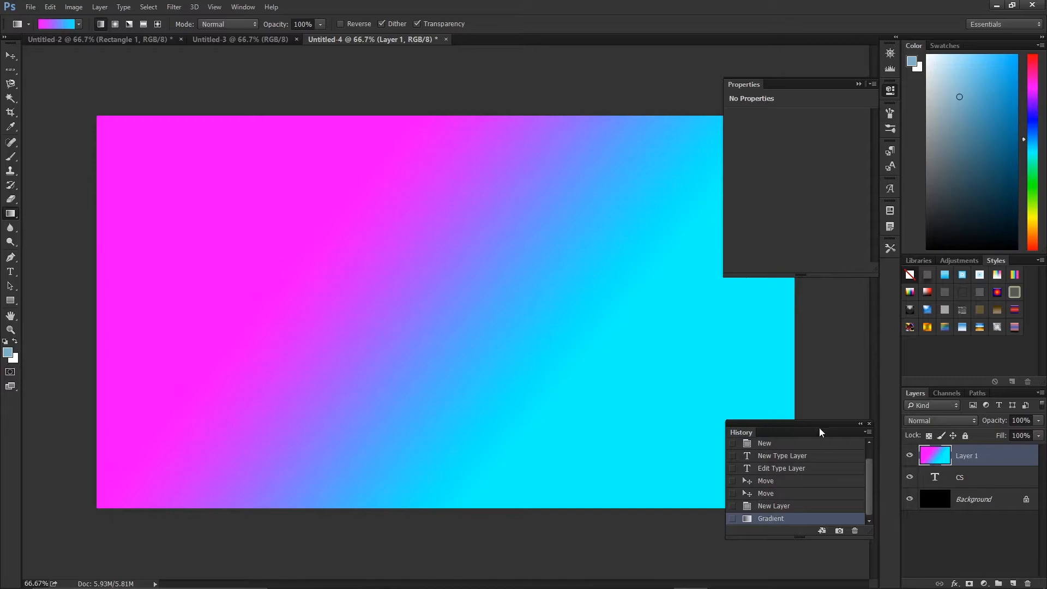
pyautogui.rightClick(970, 459)
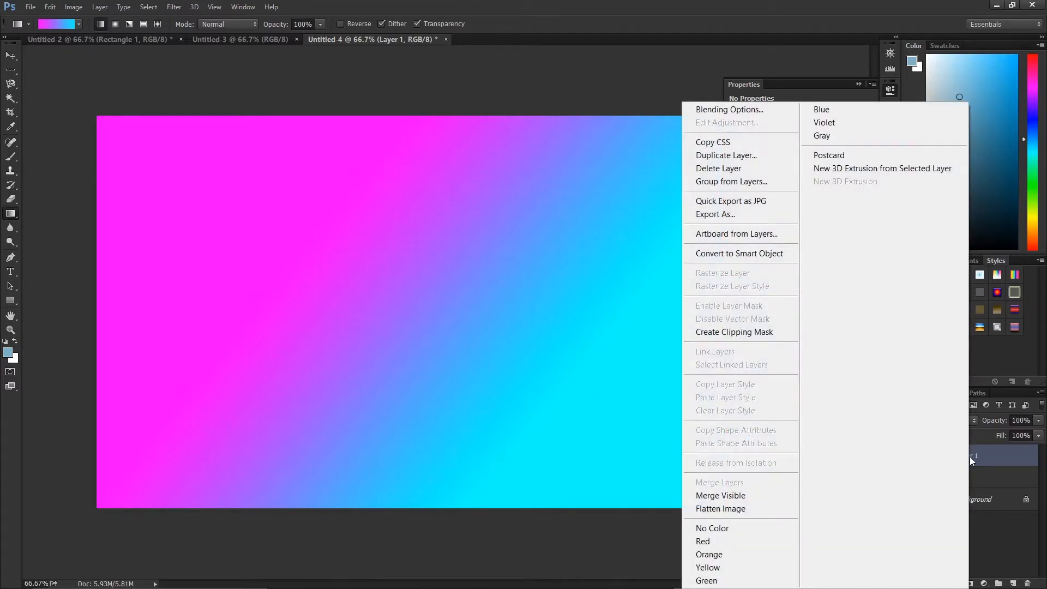
pyautogui.click(735, 333)
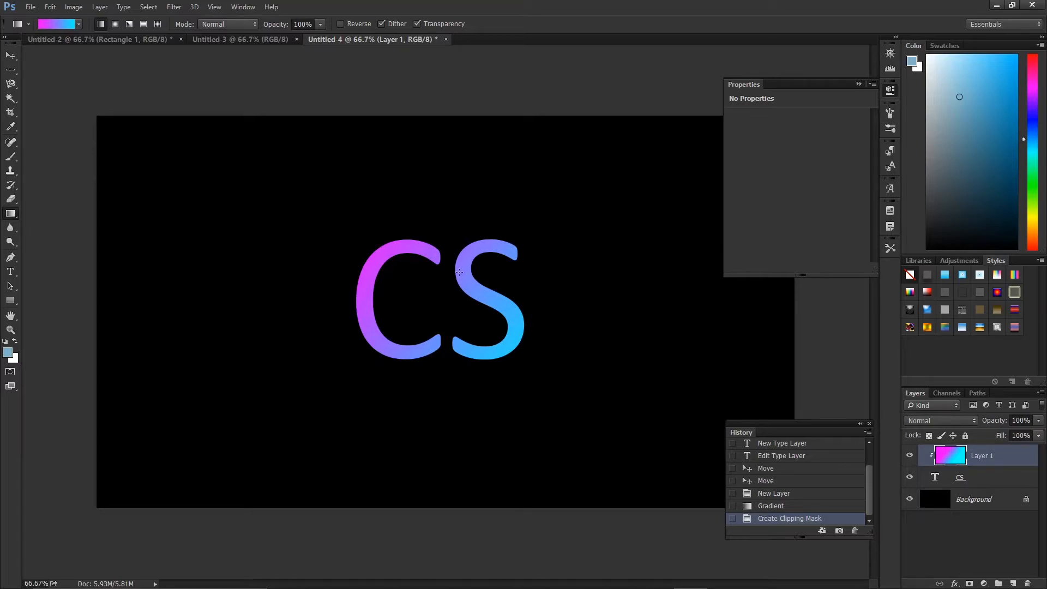
# Redraw the clipped gradient at several angles and lengths, finishing with a diagonal from the bottom of the C to the upper part of the S.
pyautogui.moveTo(462, 268); pyautogui.dragTo(409, 356)
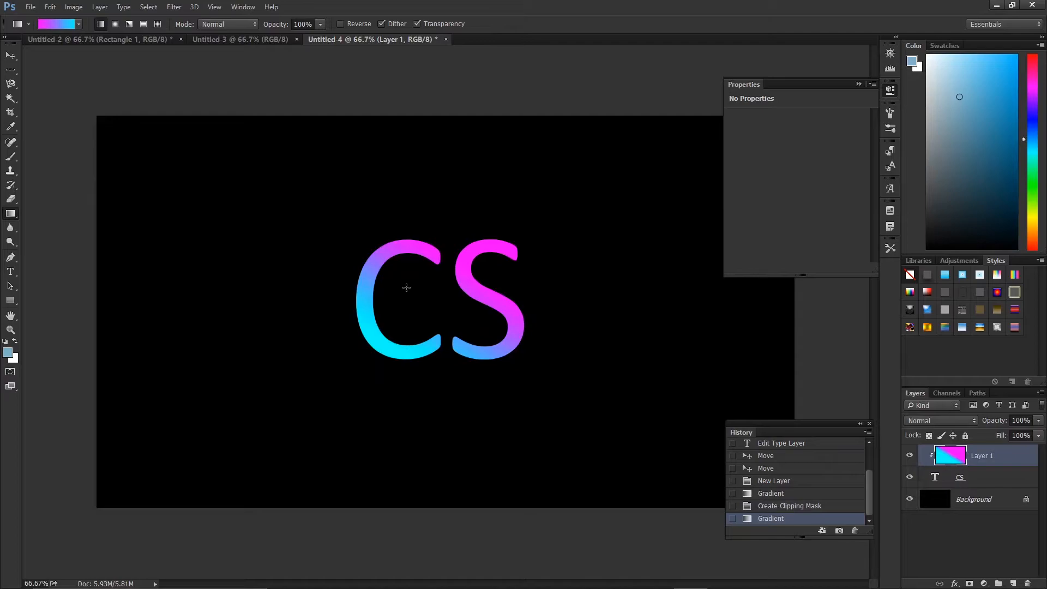
pyautogui.moveTo(422, 260); pyautogui.dragTo(419, 355)
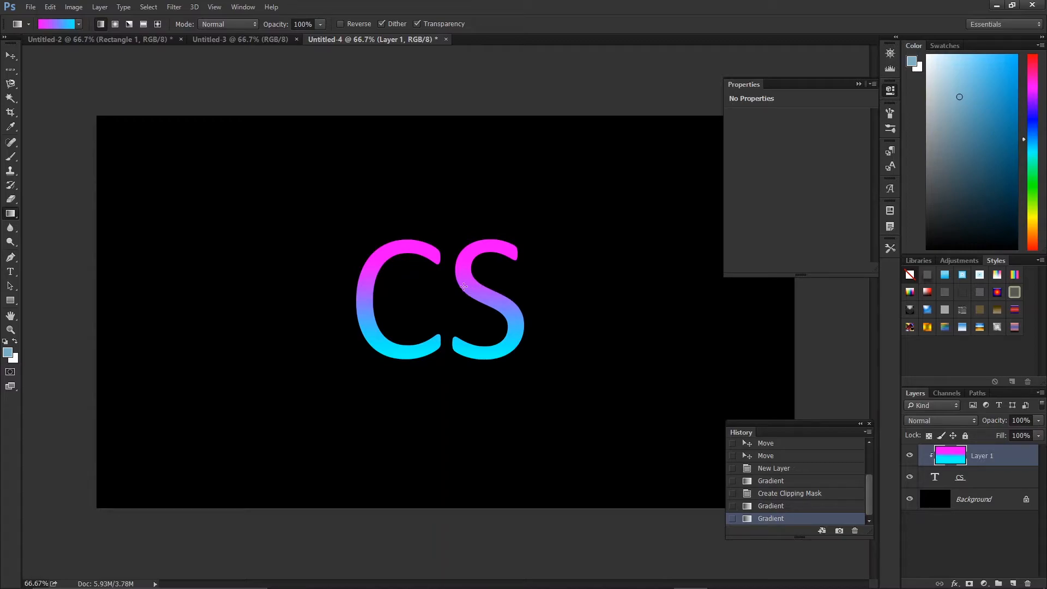
pyautogui.moveTo(439, 294); pyautogui.dragTo(440, 309)
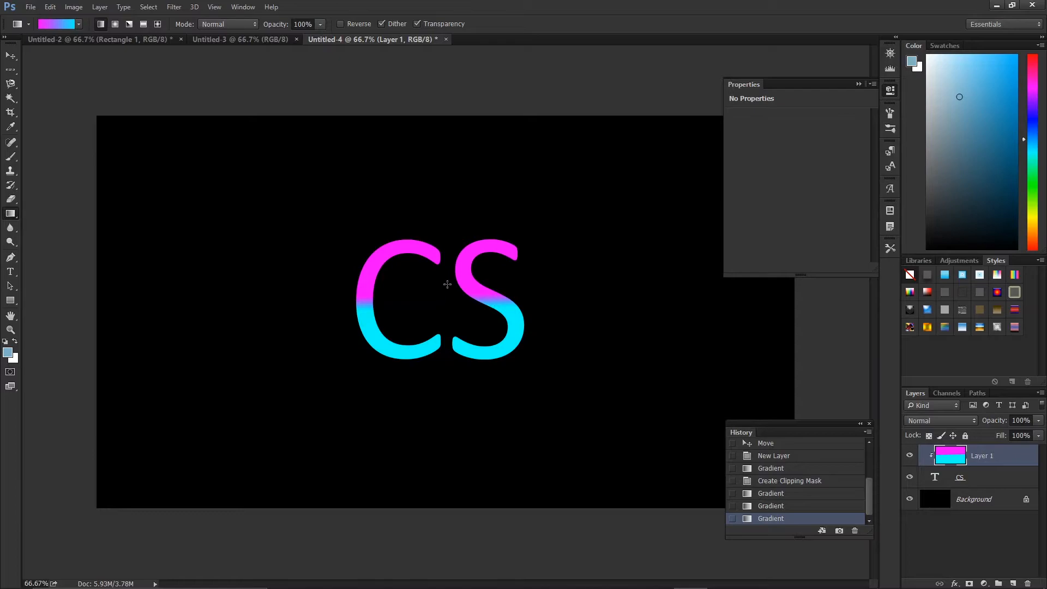
pyautogui.moveTo(448, 266); pyautogui.dragTo(448, 346)
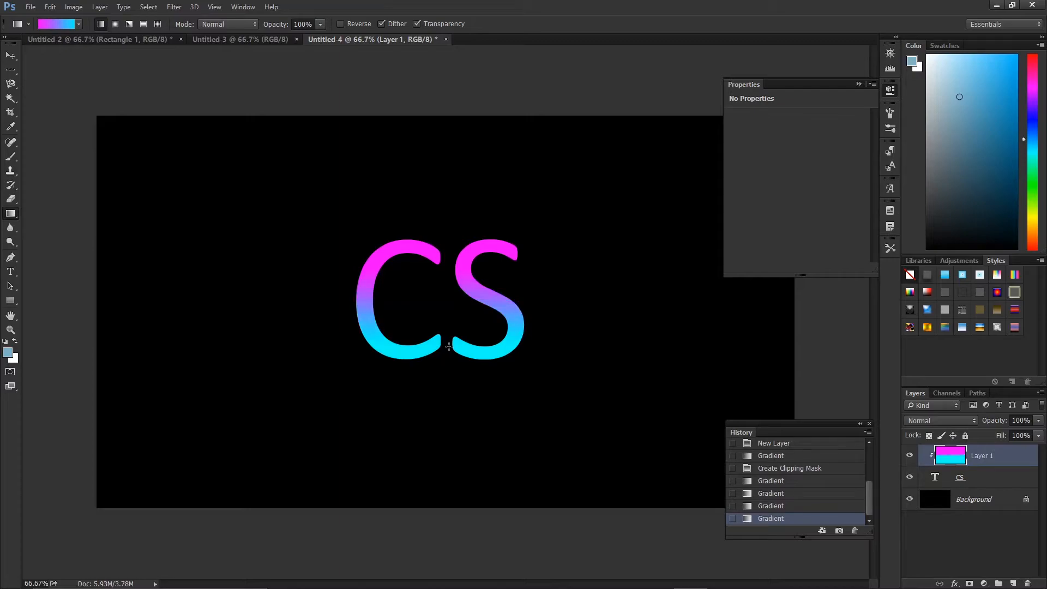
pyautogui.moveTo(450, 270); pyautogui.dragTo(401, 353)
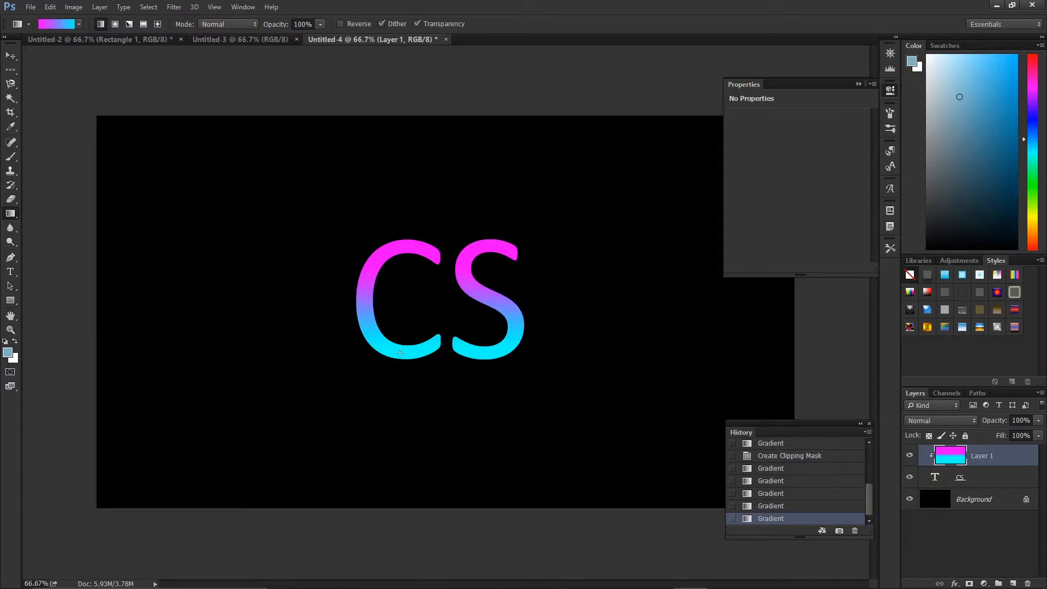
pyautogui.moveTo(391, 354); pyautogui.dragTo(458, 261)
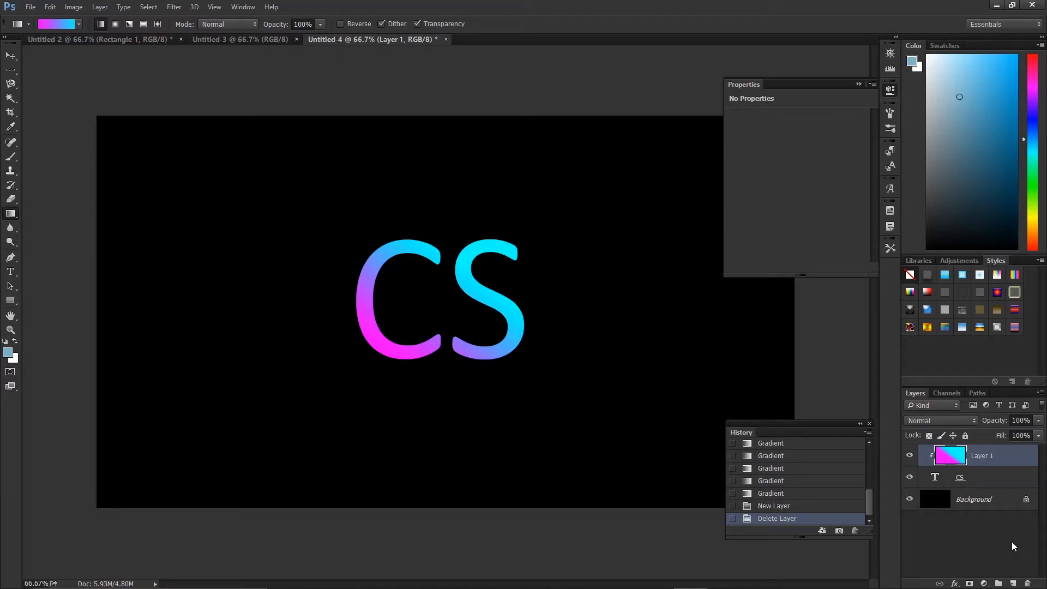
# Duplicate the gradient layer and the CS text layer together, and merge the two copies into one layer.
pyautogui.keyDown('shift'); pyautogui.click(980, 482); pyautogui.keyUp('shift')
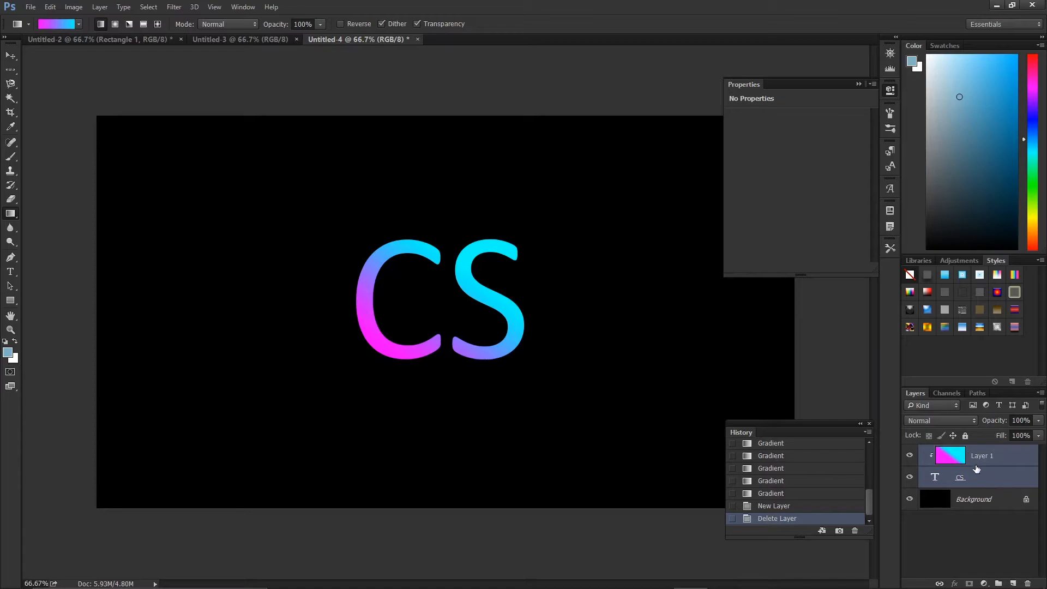
pyautogui.rightClick(981, 480)
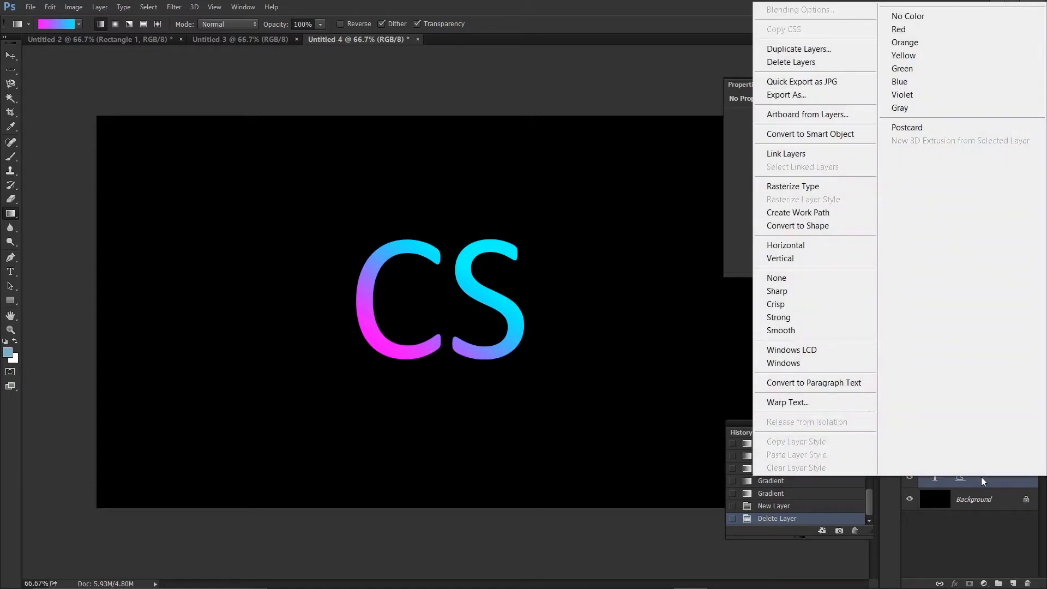
pyautogui.click(804, 47)
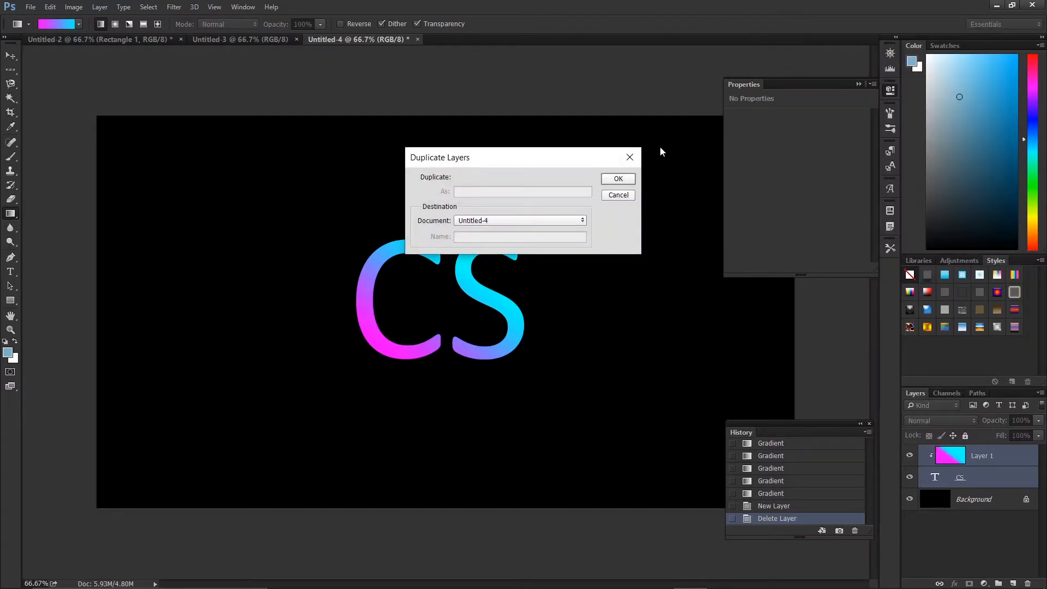
pyautogui.click(623, 178)
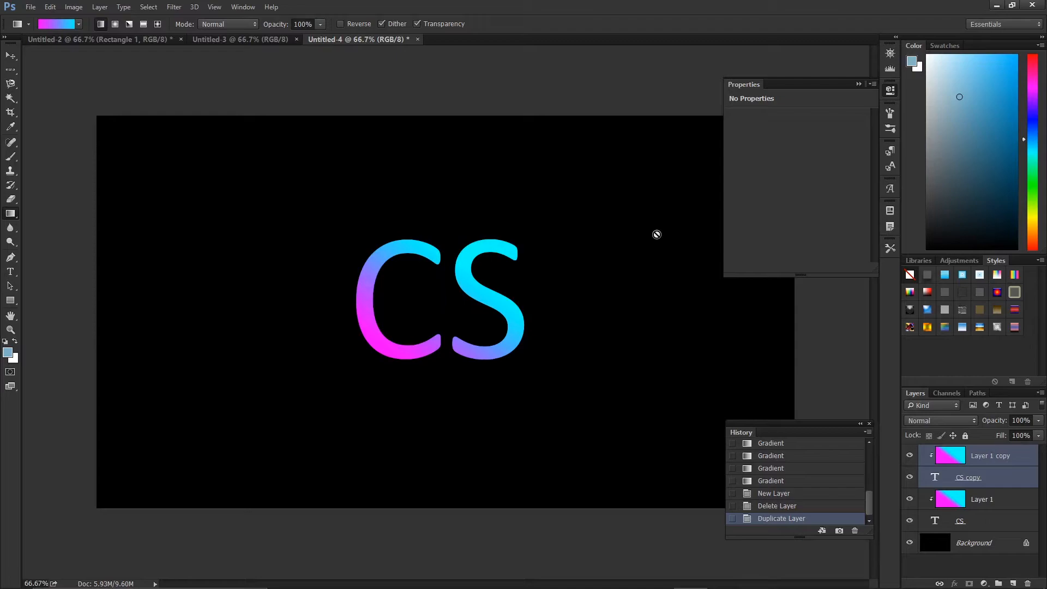
pyautogui.rightClick(1020, 461)
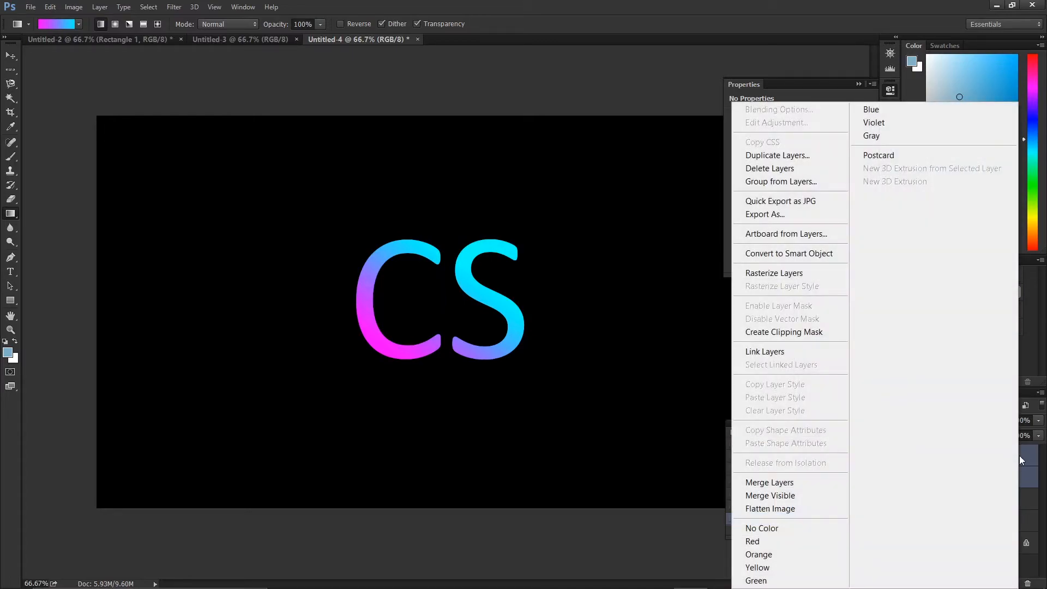
pyautogui.click(783, 484)
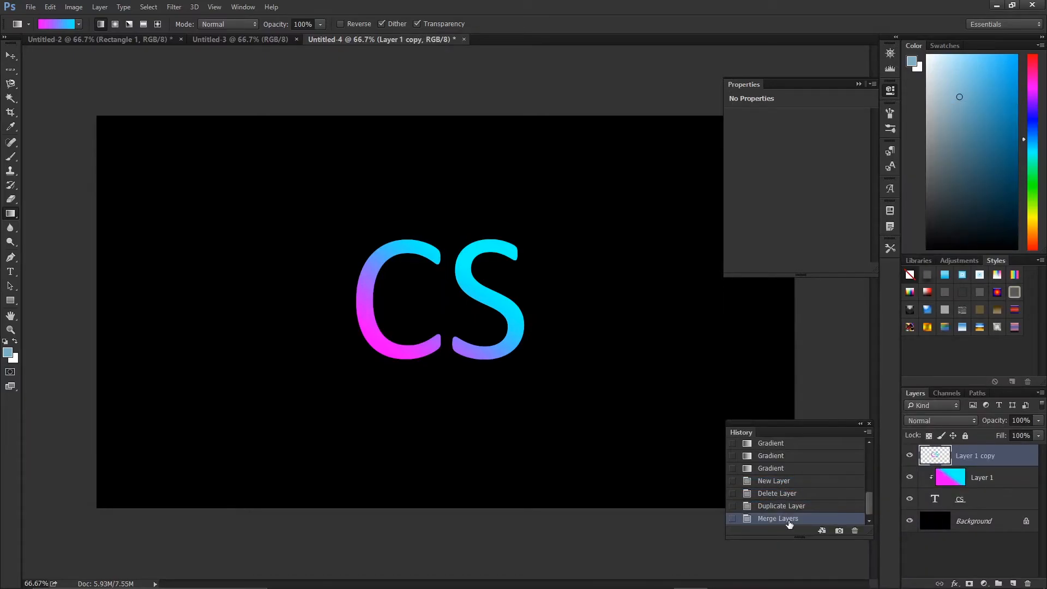
# Duplicate the merged CS layer under the suggested name Layer 1 copy 2.
pyautogui.rightClick(974, 460)
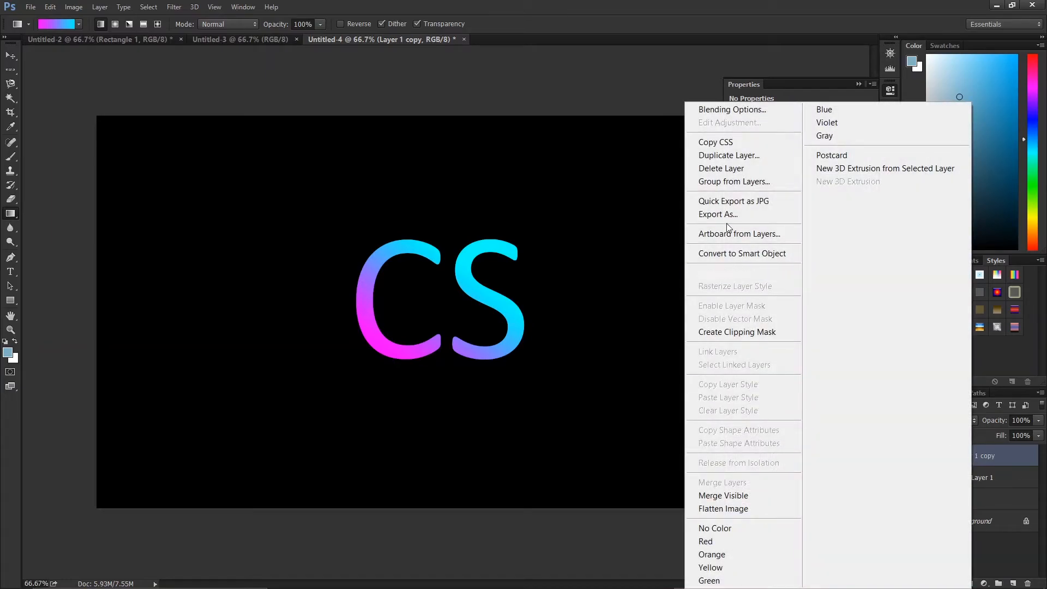
pyautogui.click(731, 156)
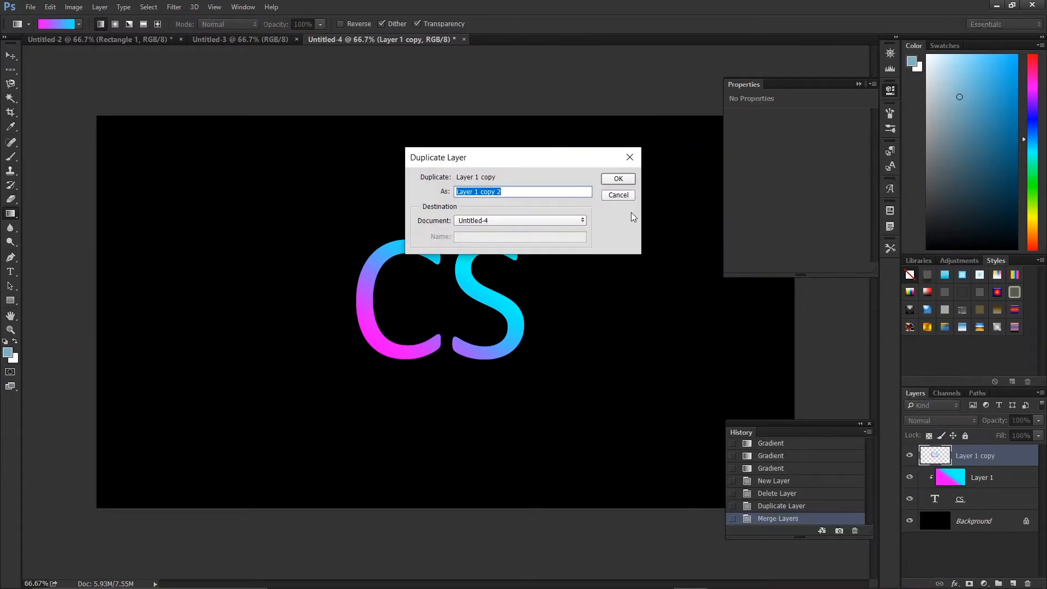
pyautogui.click(617, 179)
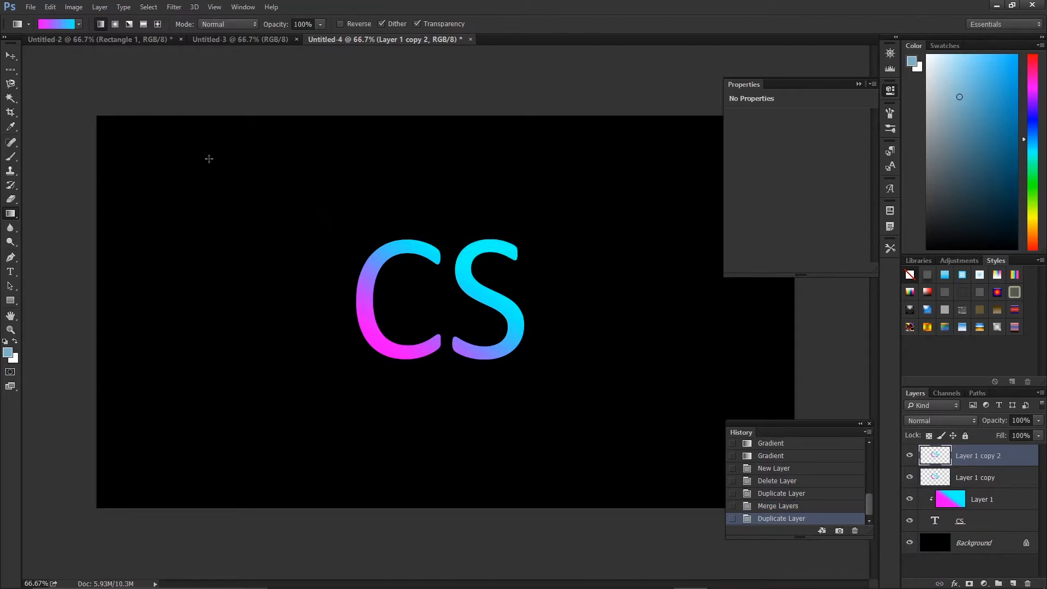
# Apply a Gaussian Blur with a radius of 80 pixels to the Layer 1 copy 2 layer.
pyautogui.click(174, 7)
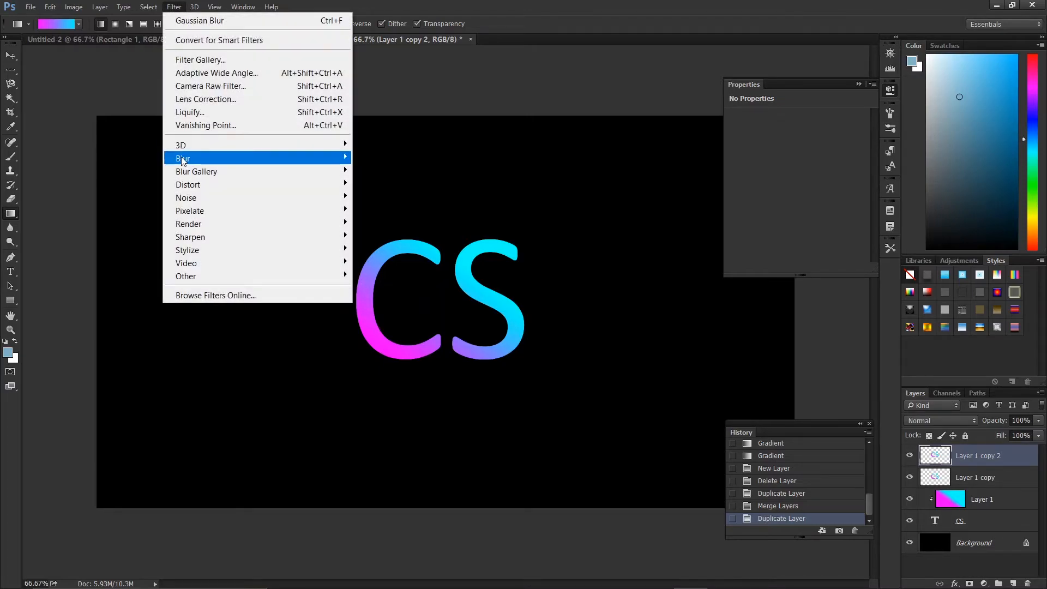
pyautogui.moveTo(188, 159)
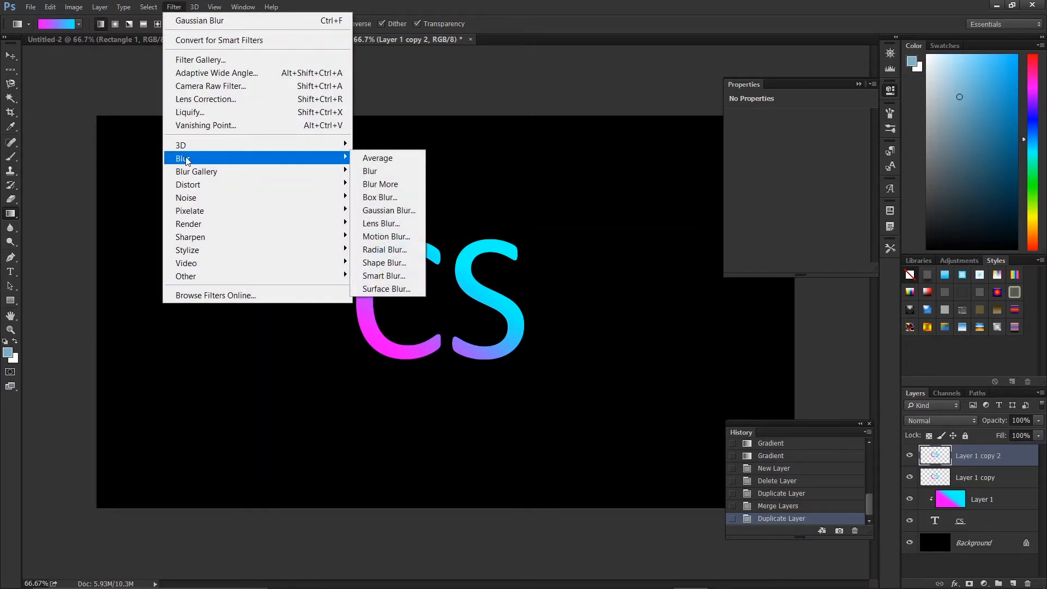
pyautogui.click(391, 212)
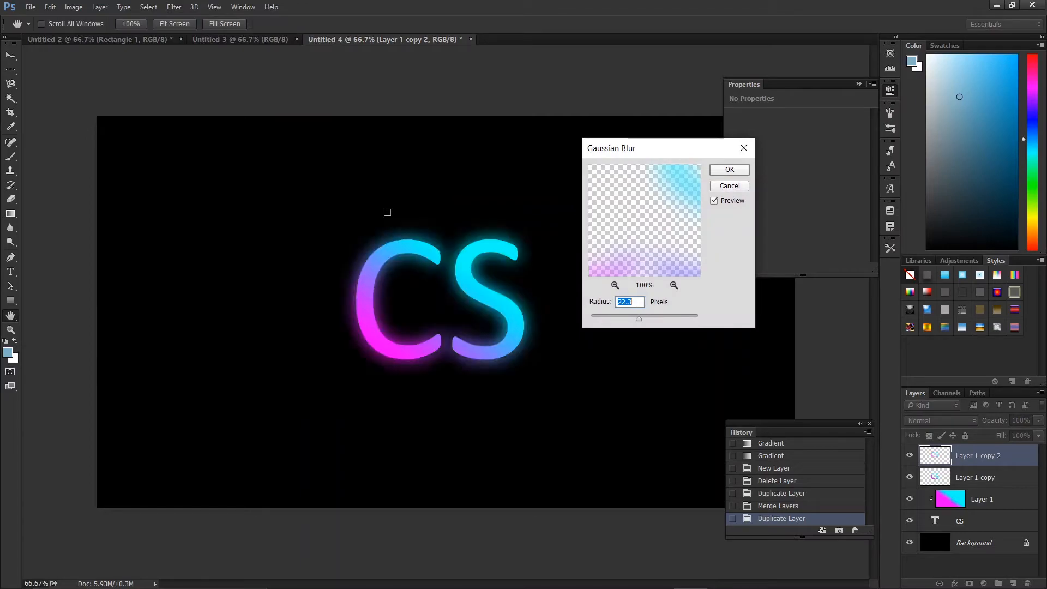
pyautogui.moveTo(643, 323); pyautogui.dragTo(660, 323)
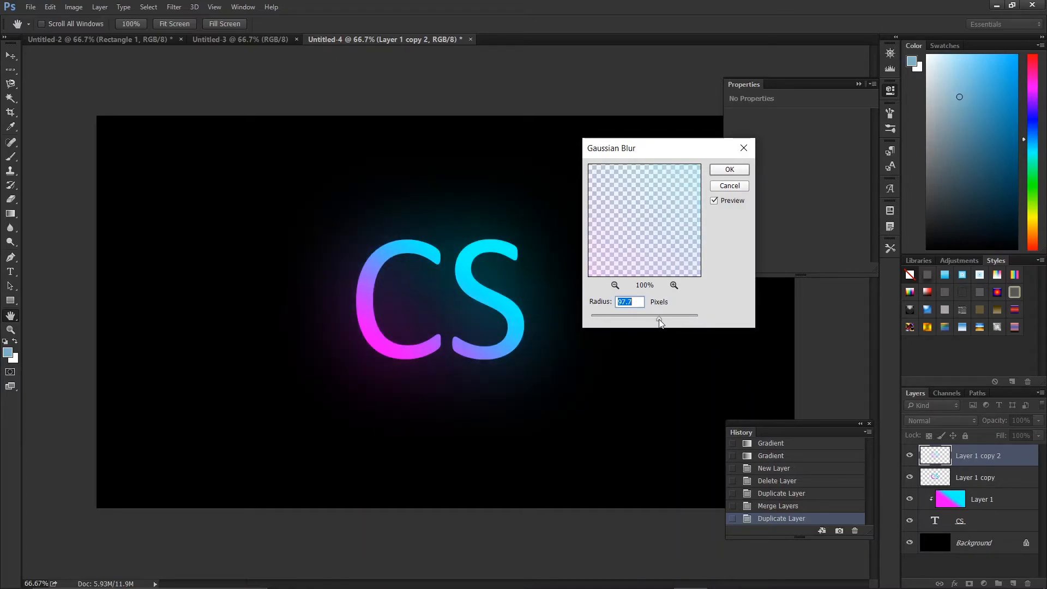
pyautogui.moveTo(659, 319); pyautogui.dragTo(656, 322)
pyautogui.write('80')
pyautogui.click(716, 201)
pyautogui.click(716, 201)
pyautogui.click(728, 170)
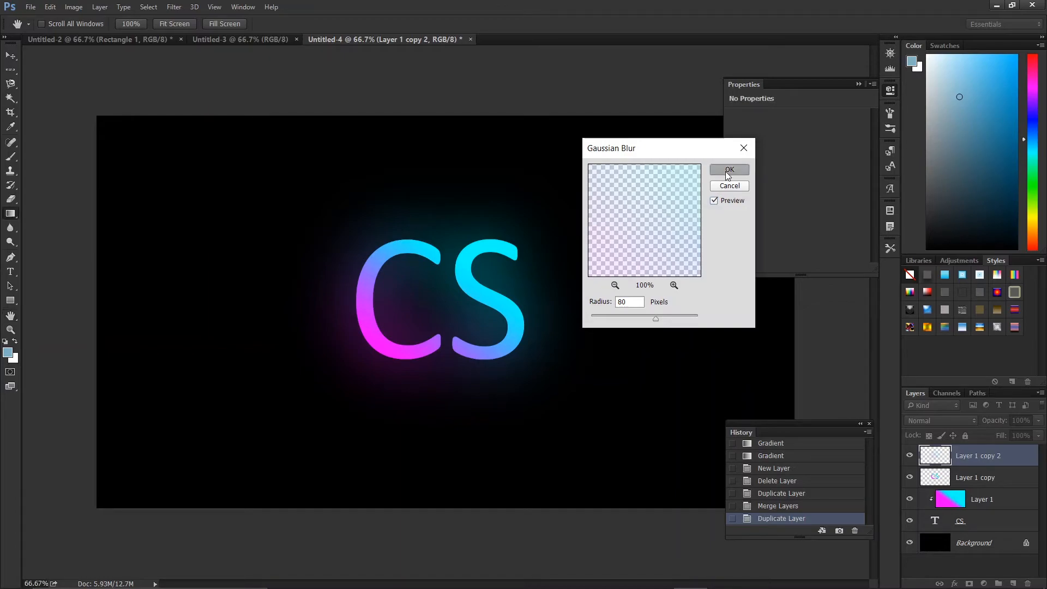
# Apply a Gaussian Blur with a radius of 12.7 pixels to the Layer 1 copy layer.
pyautogui.click(982, 481)
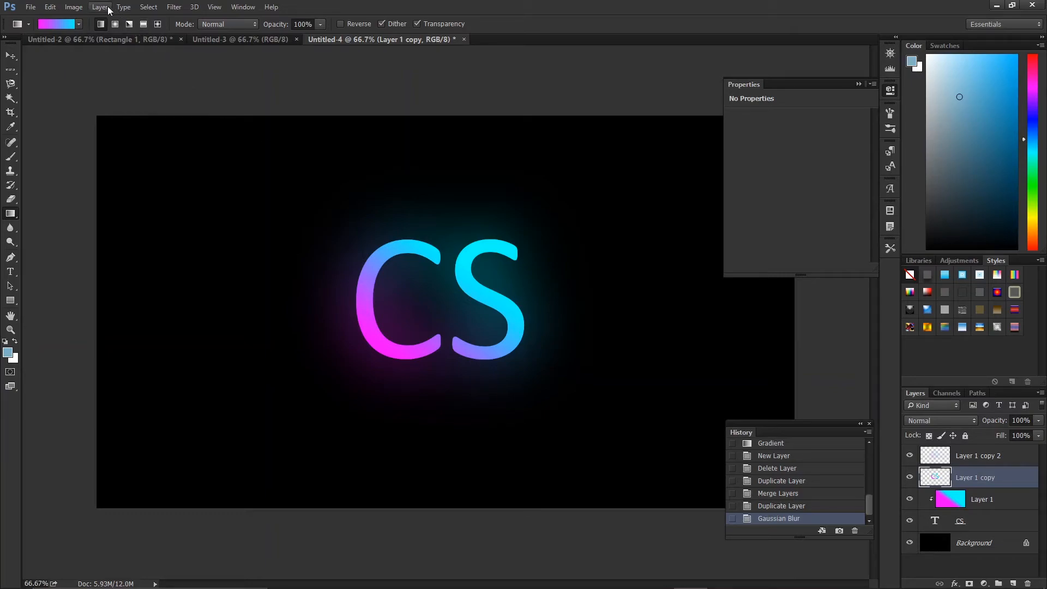
pyautogui.click(173, 7)
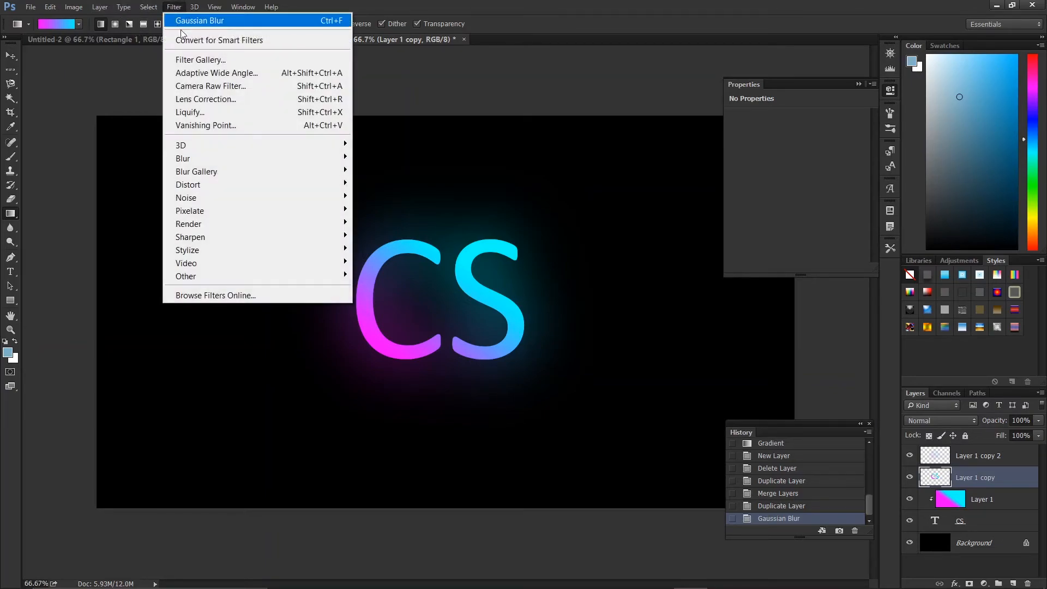
pyautogui.moveTo(214, 160)
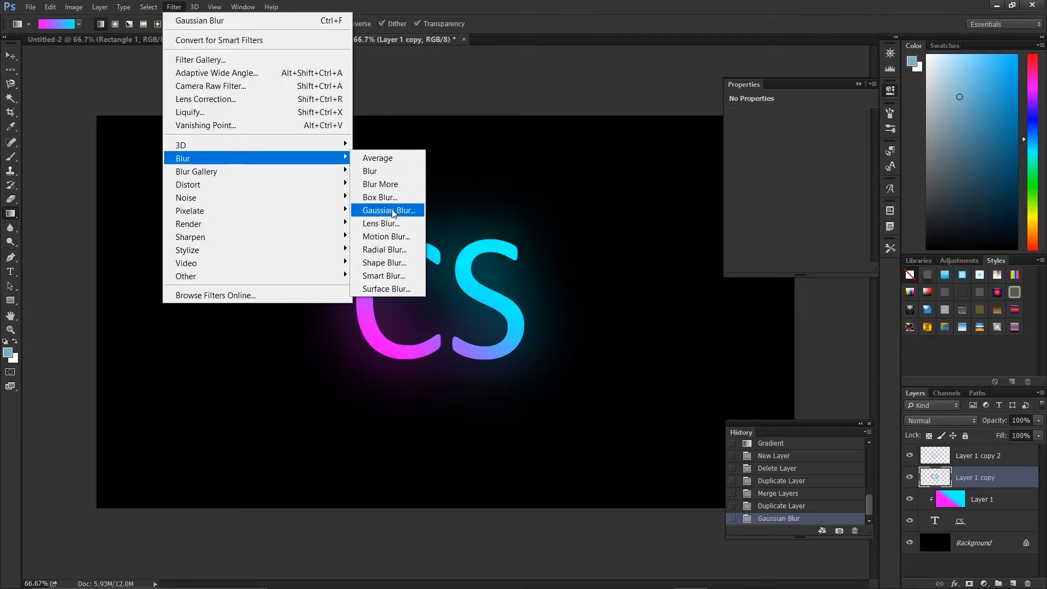
pyautogui.click(393, 211)
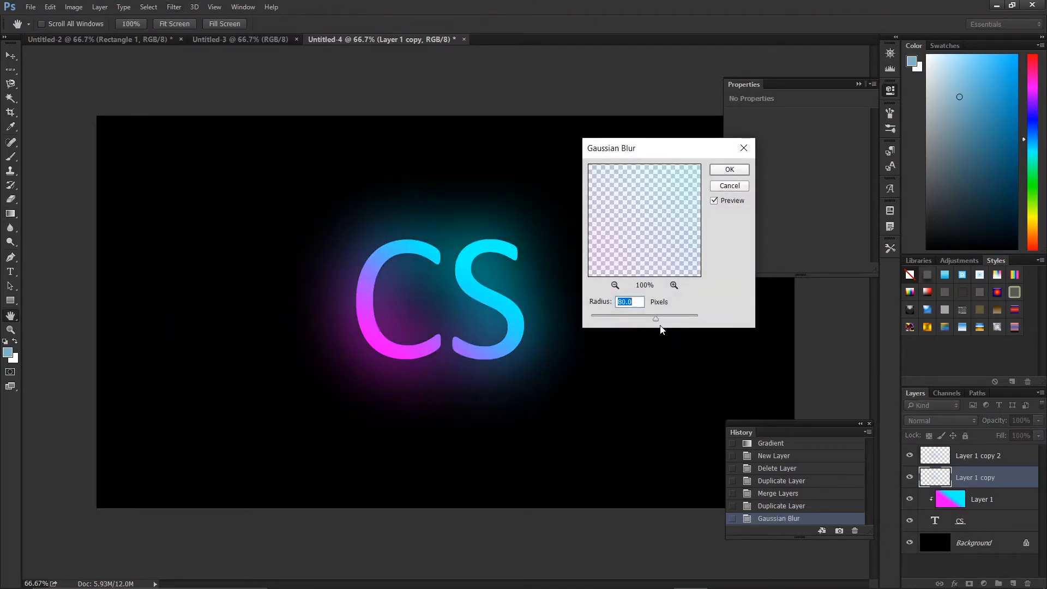
pyautogui.moveTo(656, 320); pyautogui.dragTo(637, 319)
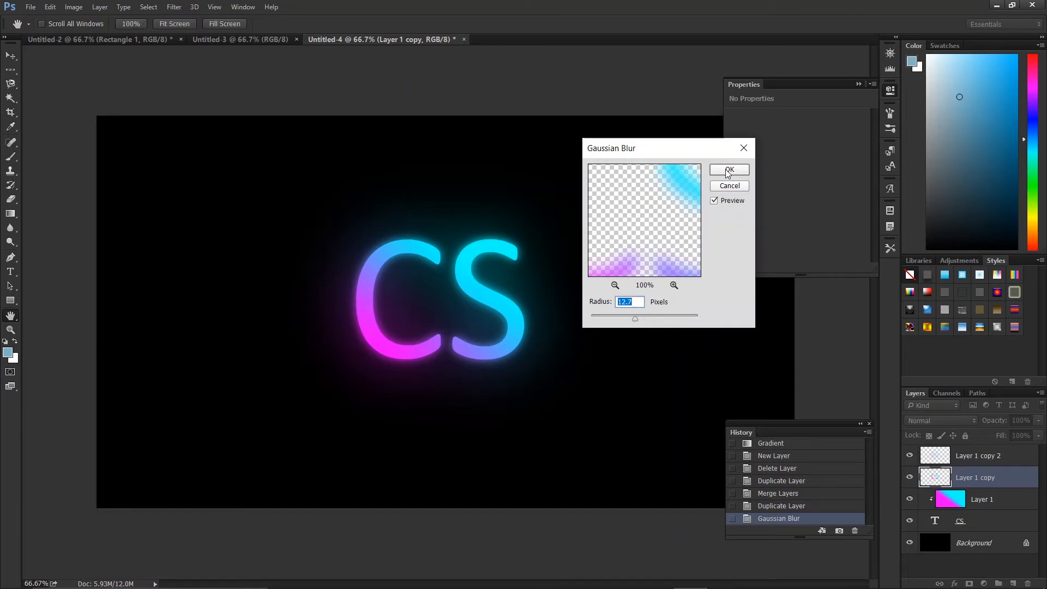
pyautogui.click(714, 201)
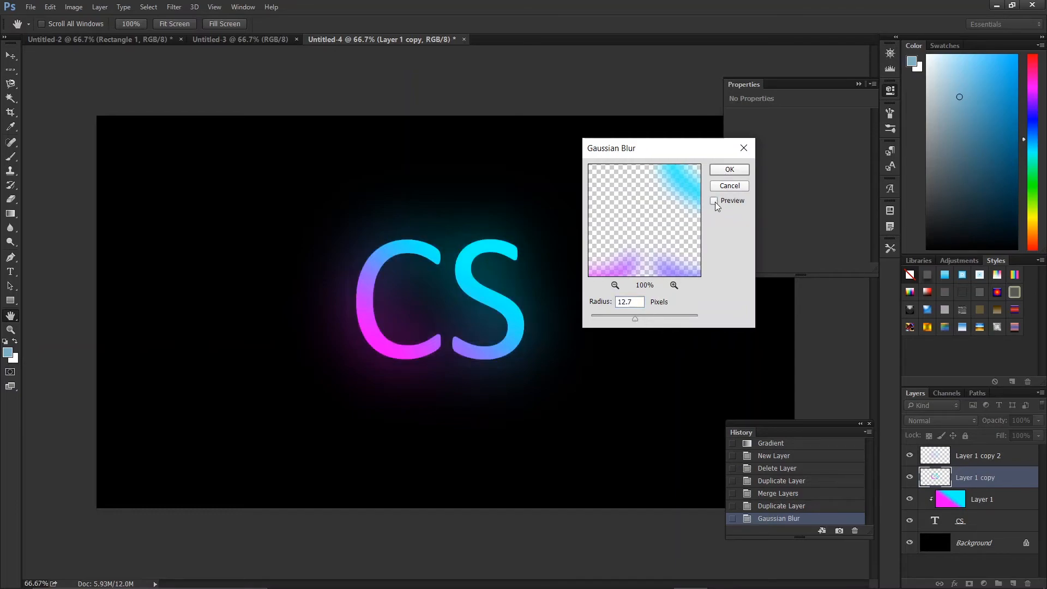
pyautogui.click(716, 169)
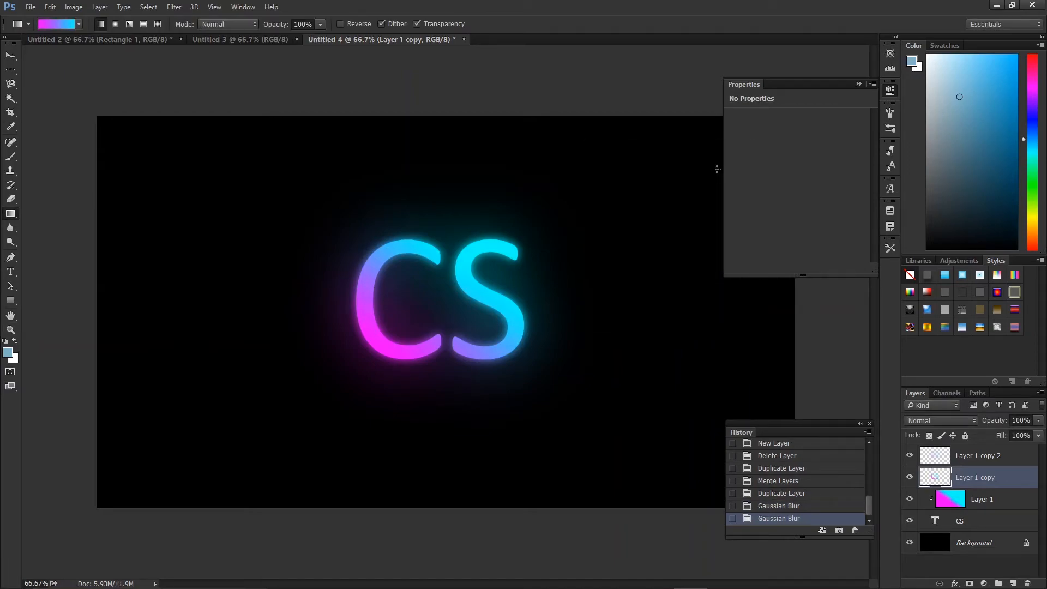
# Add a new layer above Layer 1 copy 2 and draw a blue rectangle of about 1917 × 1058 px over the canvas.
pyautogui.press('a')
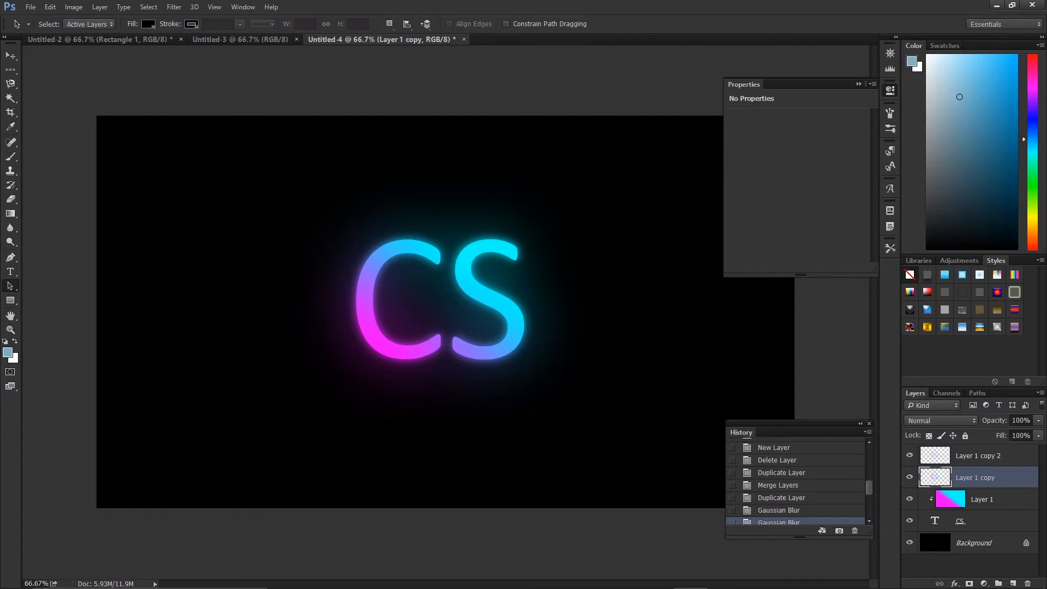
pyautogui.click(998, 456)
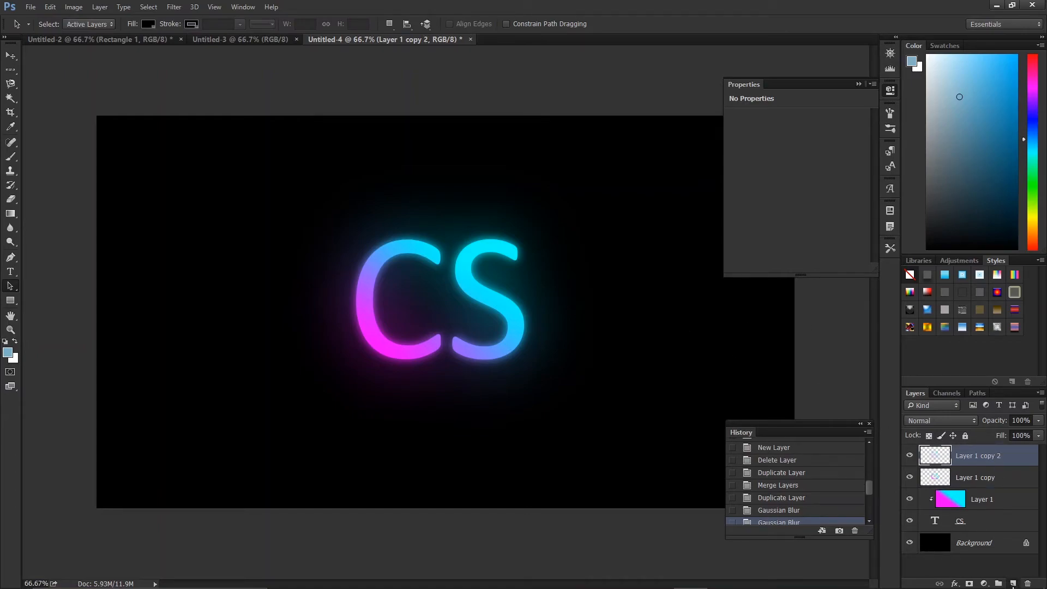
pyautogui.click(1013, 584)
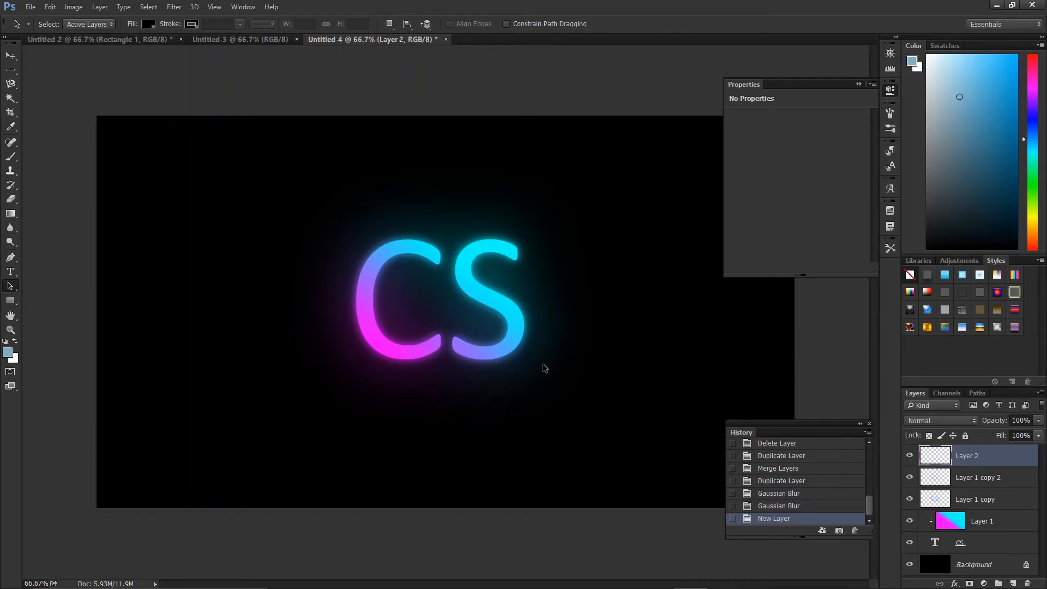
pyautogui.click(9, 304)
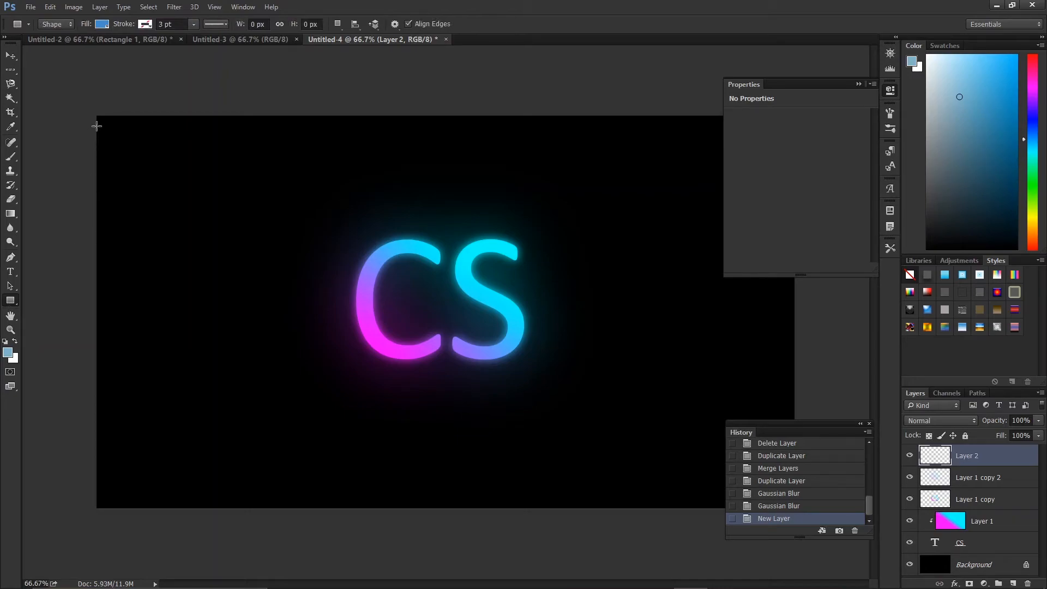
pyautogui.moveTo(98, 118); pyautogui.dragTo(795, 506)
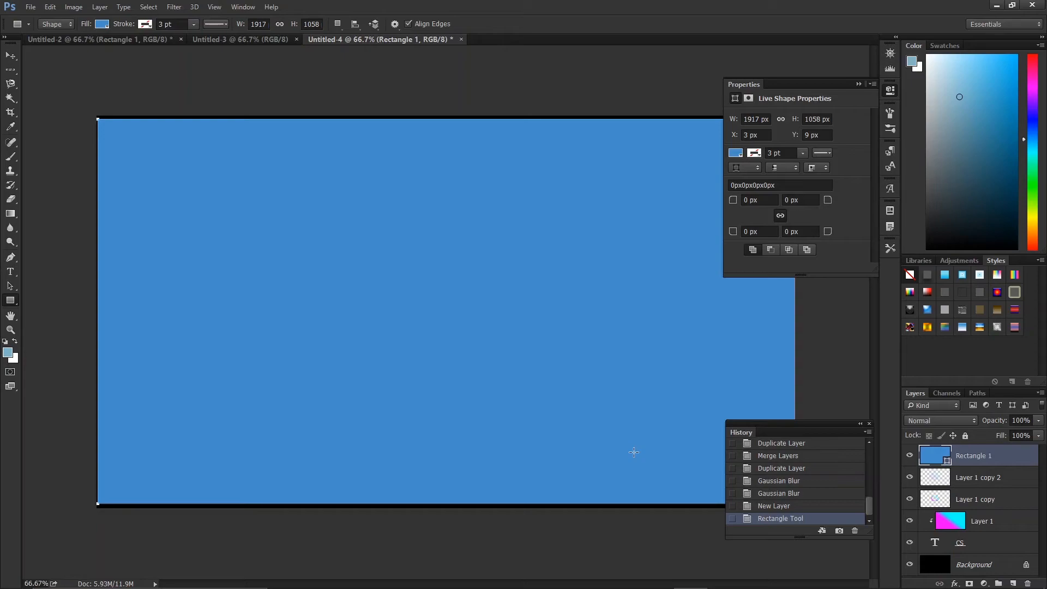
# Set the blue rectangle layer's opacity to 59% and its blending mode to Divide.
pyautogui.click(1039, 422)
pyautogui.click(1016, 433)
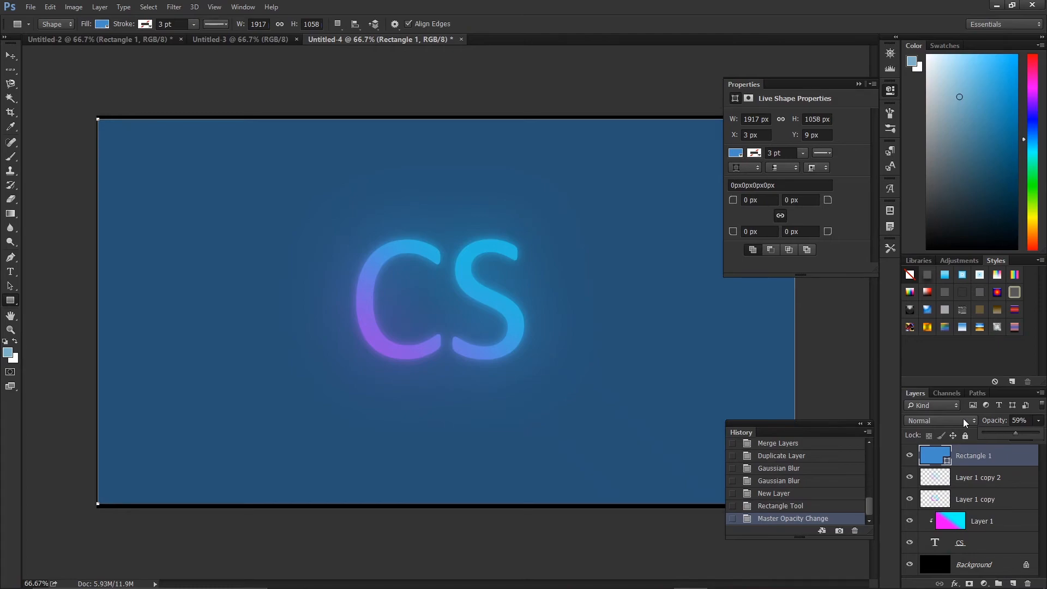
pyautogui.click(966, 420)
pyautogui.click(966, 420)
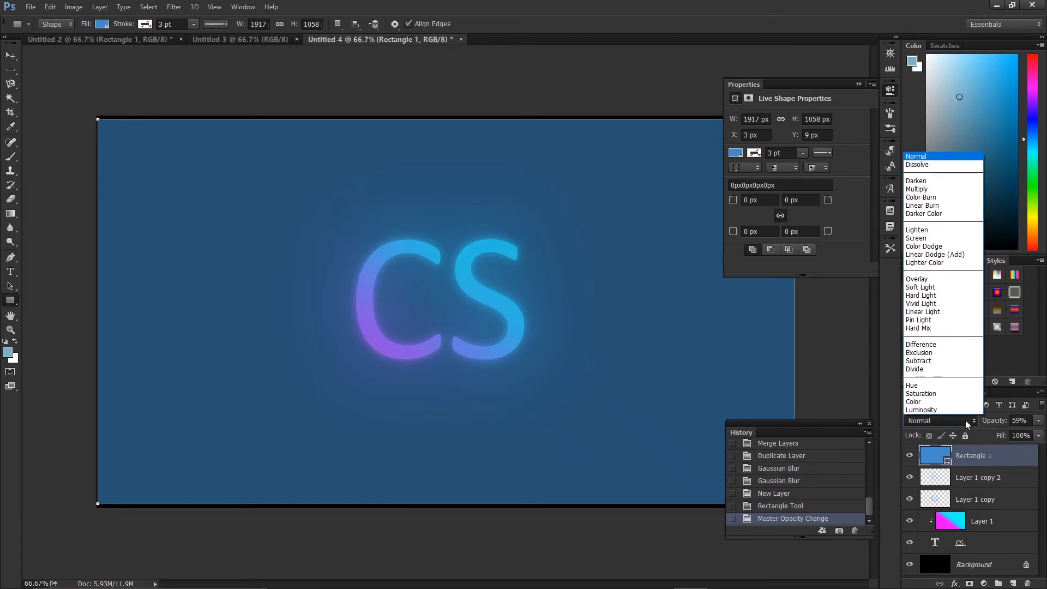
pyautogui.click(927, 369)
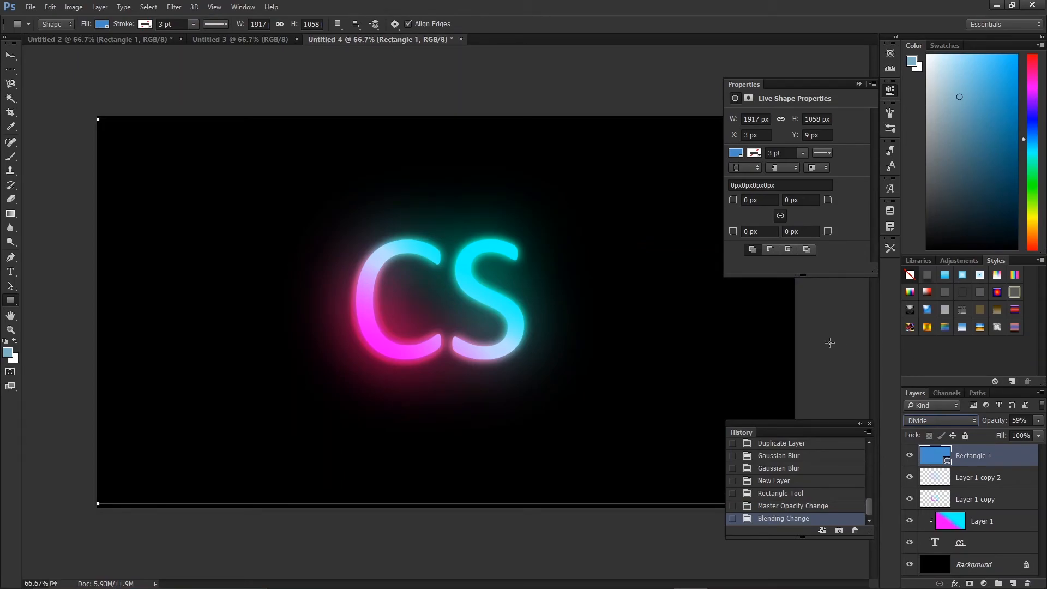
# Change the rectangle layer's fill from the swatches to grey and toggle the layer's visibility to compare the glow.
pyautogui.click(99, 26)
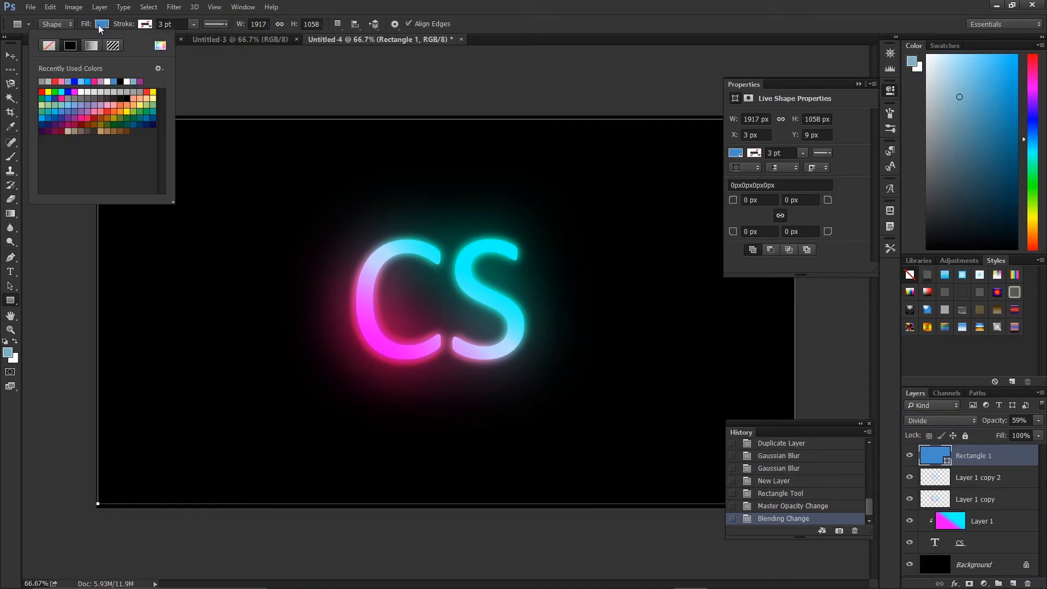
pyautogui.click(138, 91)
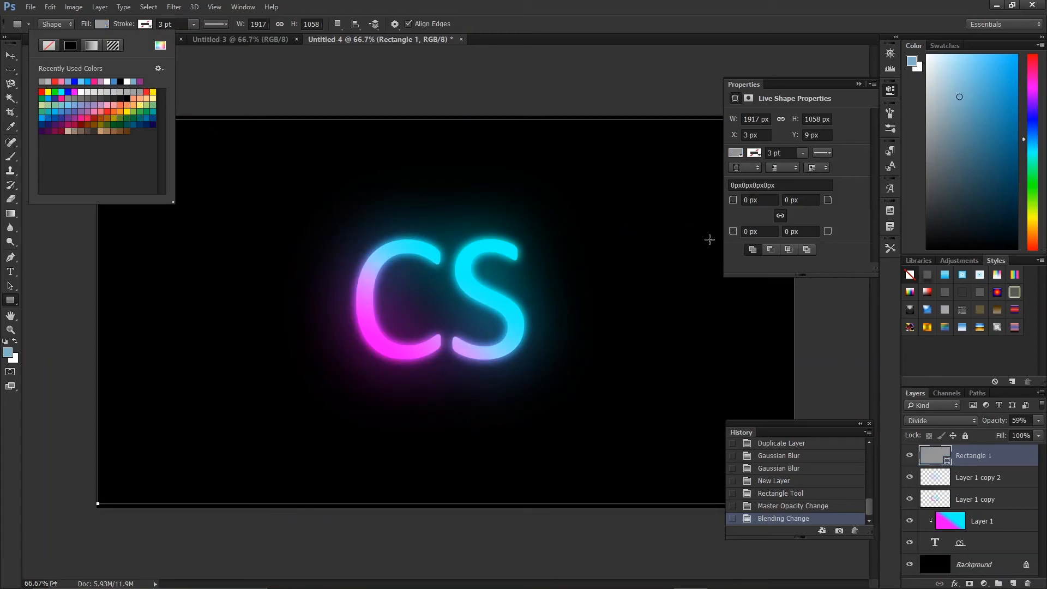
pyautogui.click(910, 456)
pyautogui.click(910, 456)
pyautogui.click(910, 456)
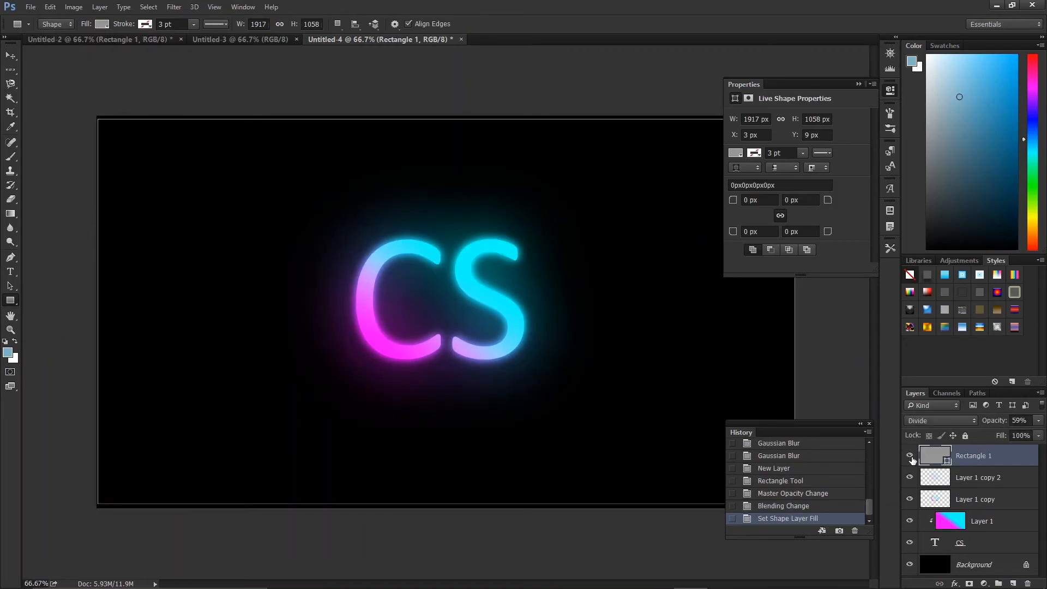
# Set the grey rectangle layer's opacity to 43% and compare the lettering with the layer hidden and shown.
pyautogui.click(1038, 423)
pyautogui.moveTo(1019, 435); pyautogui.dragTo(1016, 435)
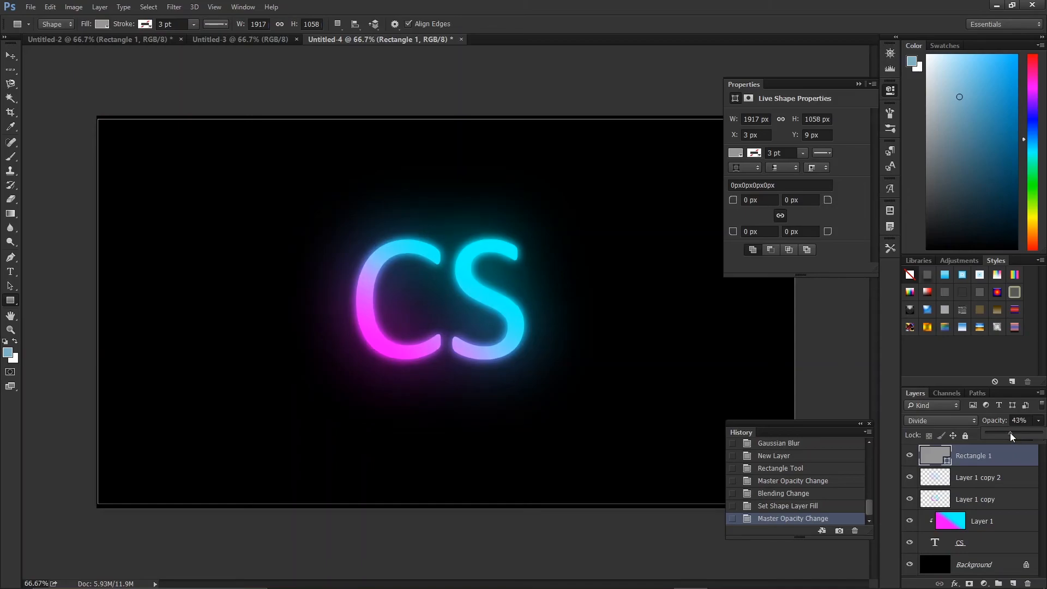
pyautogui.click(910, 456)
pyautogui.click(913, 457)
# Start exporting the artwork with Export As and set the file format to JPG.
pyautogui.click(30, 7)
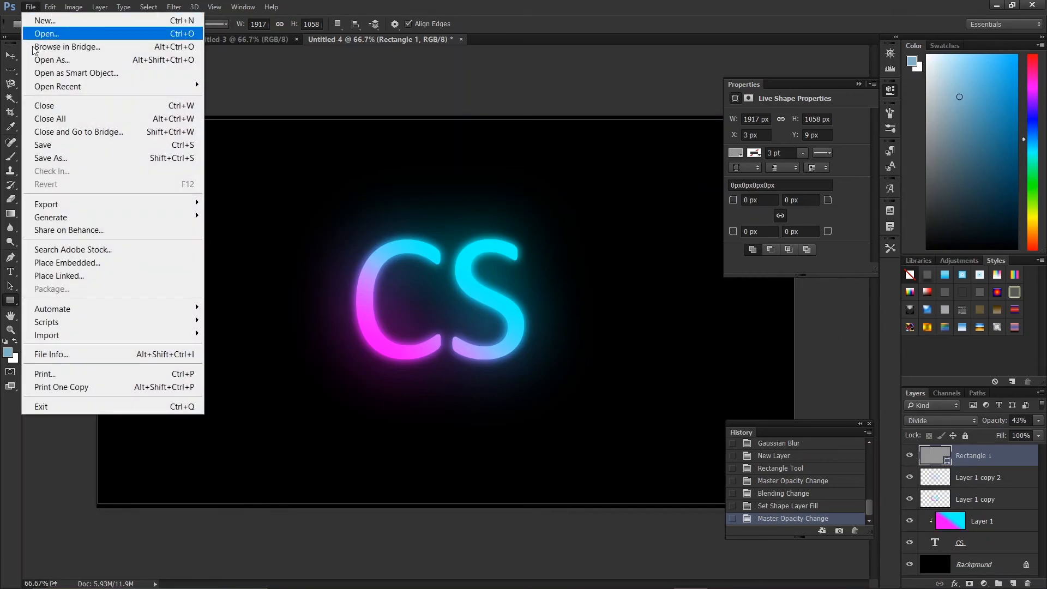
pyautogui.moveTo(64, 211)
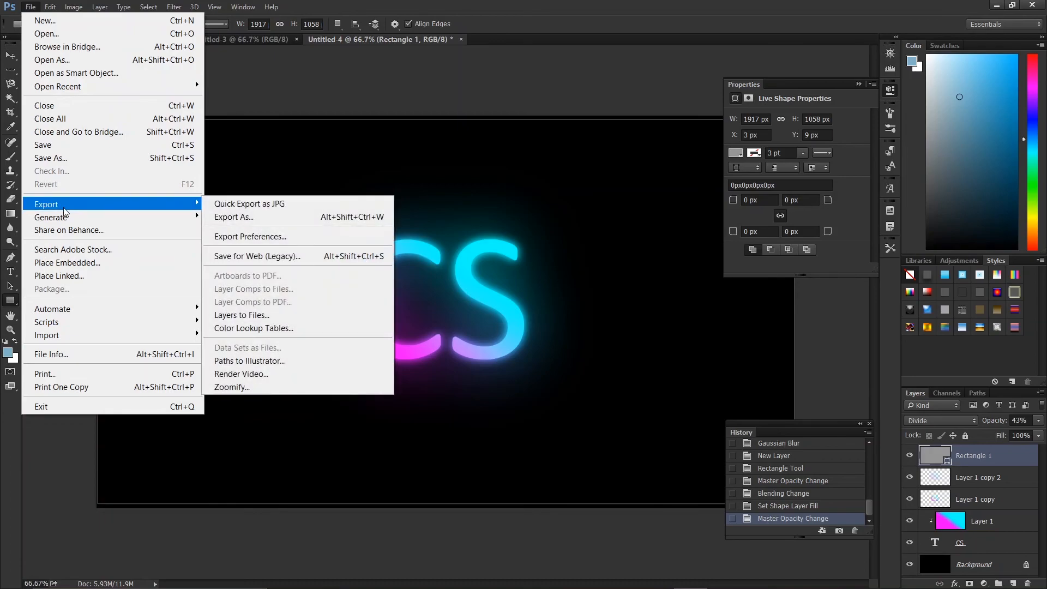
pyautogui.click(276, 217)
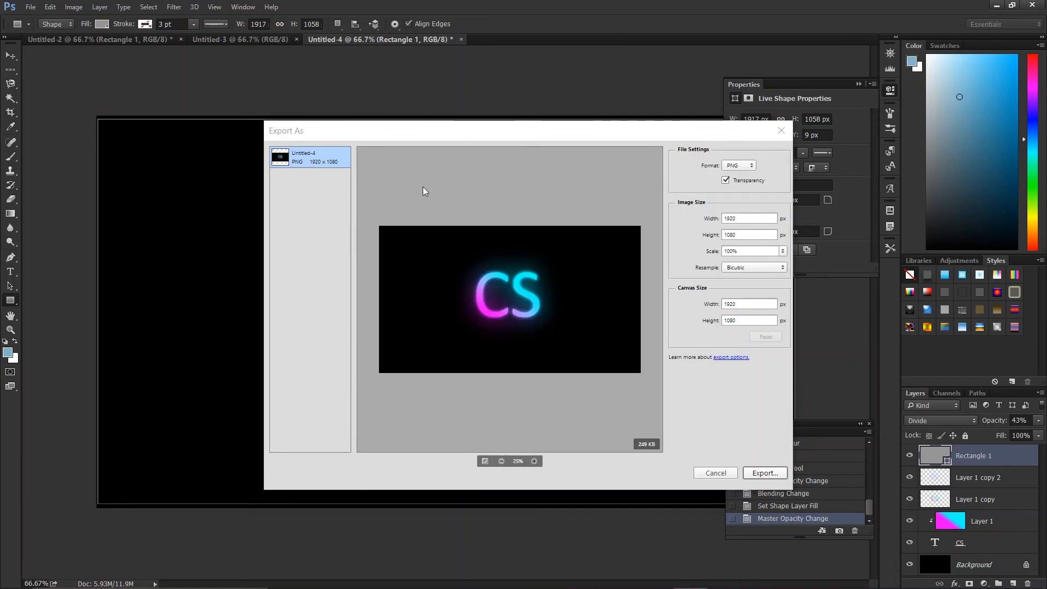
pyautogui.click(752, 166)
pyautogui.click(738, 183)
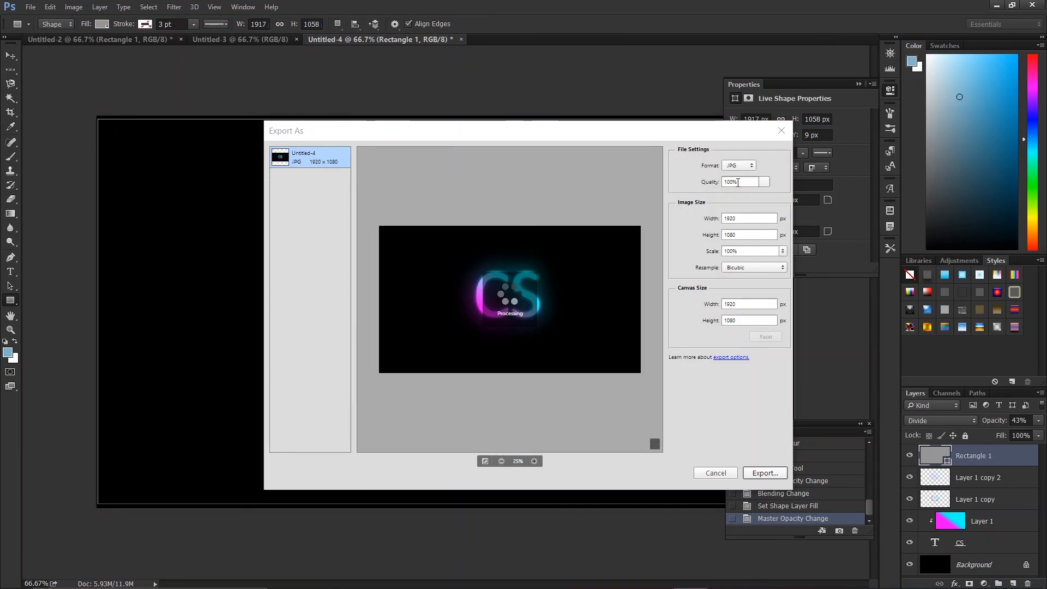